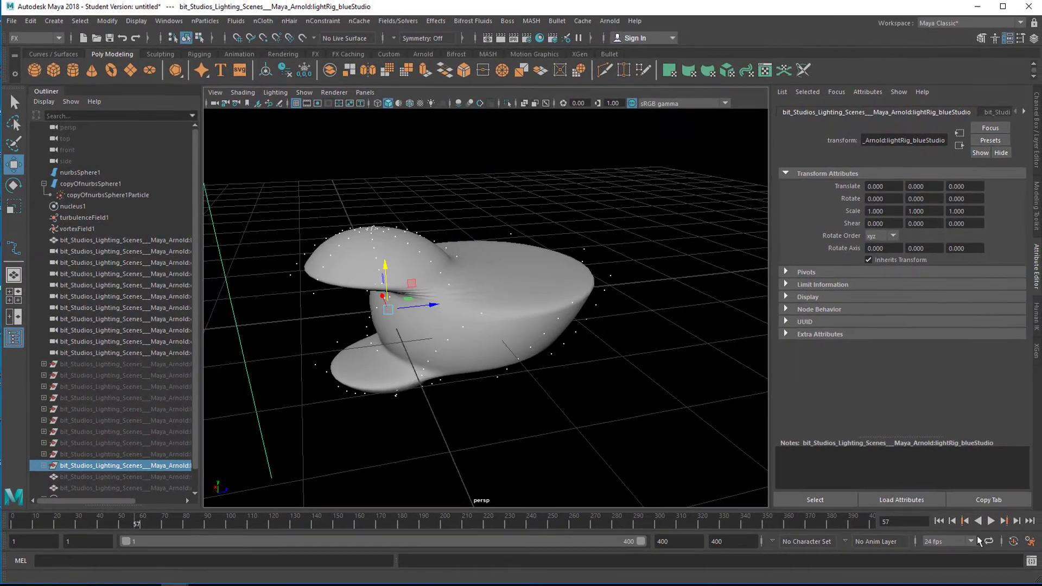
- Play the soft-body sphere simulation from the first frame, stop it partway, and preview the deformed shape with Arnold
{"action": "left_click", "coordinate": [939, 521]}
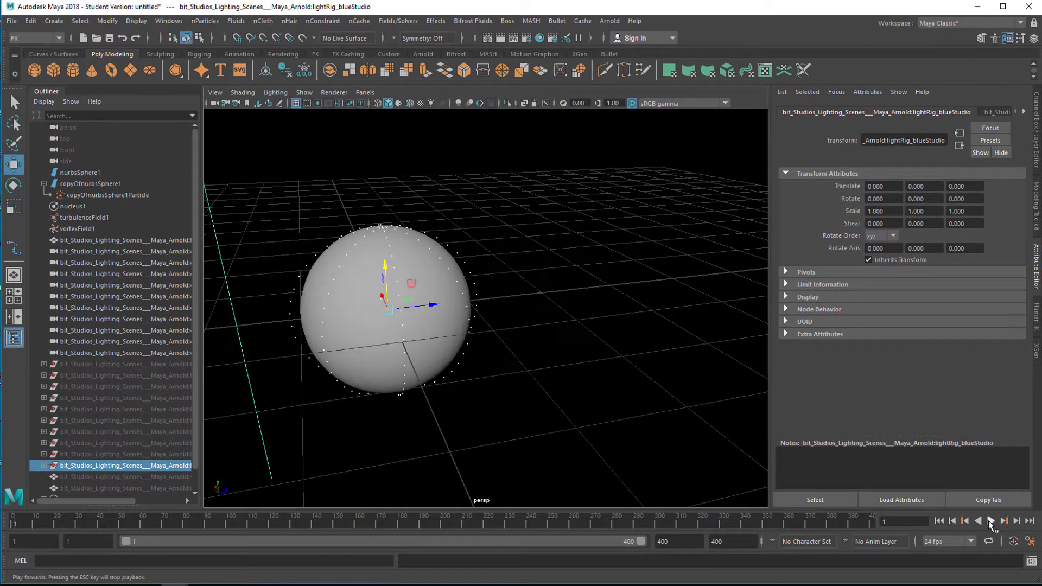
{"action": "left_click", "coordinate": [991, 521]}
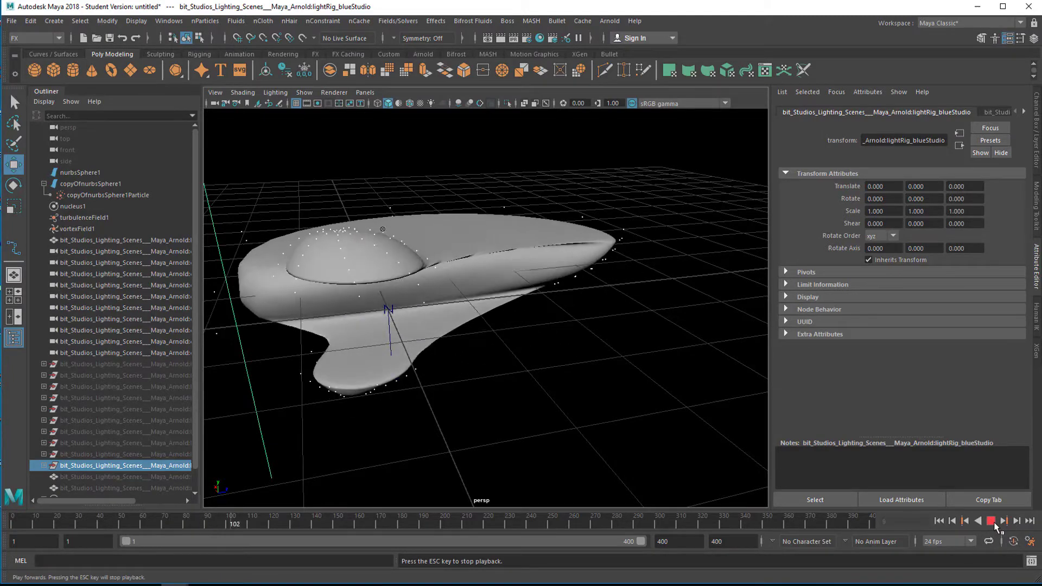
{"action": "left_click", "coordinate": [993, 522]}
{"action": "mouse_move", "coordinate": [658, 403]}
{"action": "left_mouse_down", "text": "alt"}
{"action": "mouse_move", "coordinate": [570, 413]}
{"action": "mouse_move", "coordinate": [600, 396]}
{"action": "mouse_move", "coordinate": [662, 397]}
{"action": "left_mouse_up", "text": "alt"}
{"action": "mouse_move", "coordinate": [662, 398]}
{"action": "right_mouse_down", "text": "alt"}
{"action": "mouse_move", "coordinate": [686, 396]}
{"action": "mouse_move", "coordinate": [652, 388]}
{"action": "mouse_move", "coordinate": [669, 392]}
{"action": "right_mouse_up", "text": "alt"}
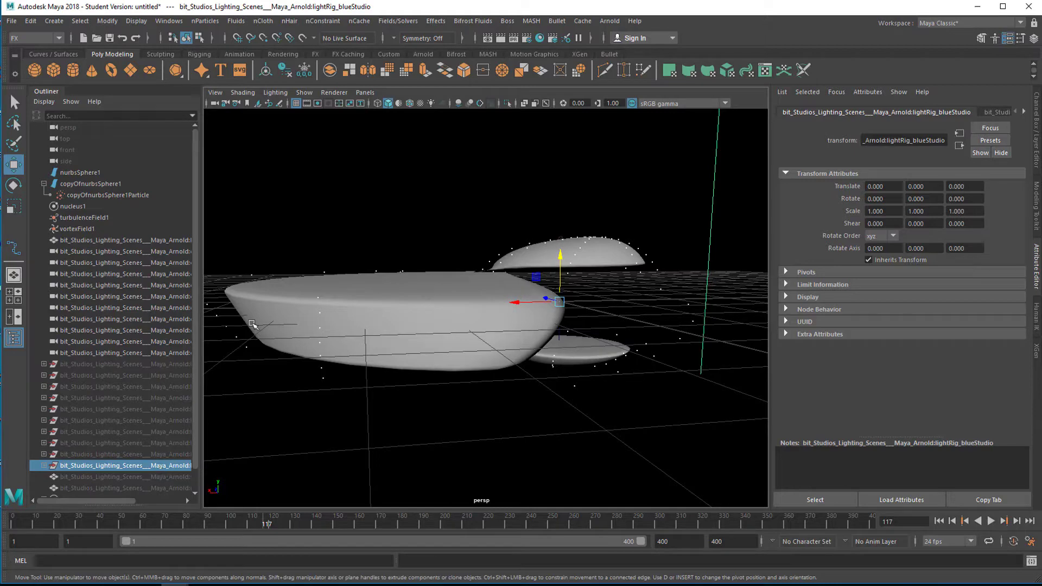
{"action": "left_click", "coordinate": [608, 21]}
{"action": "left_click", "coordinate": [621, 39]}
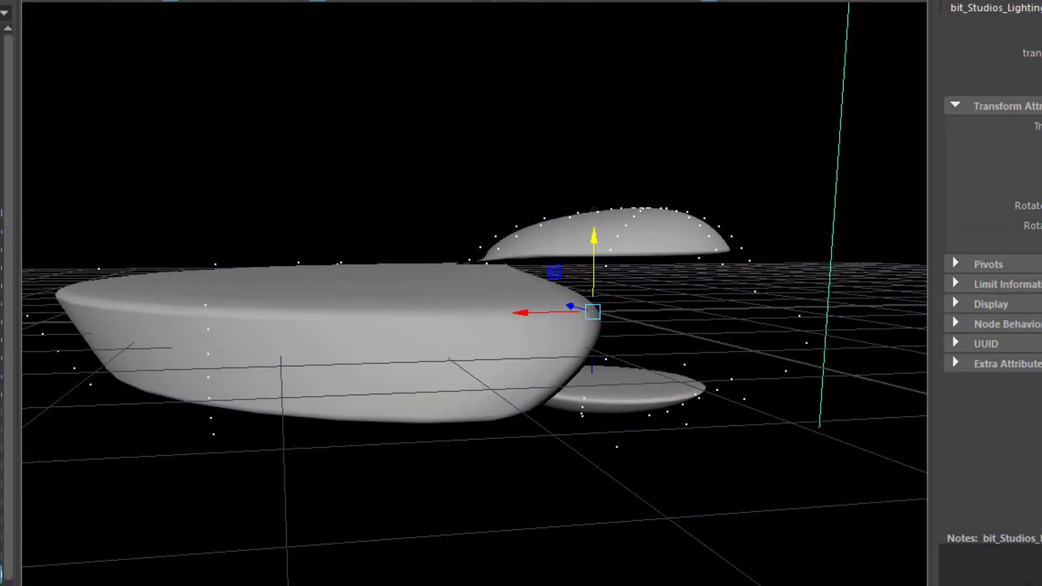
- Replay the simulation from the start and view the stretched surface from above
{"action": "key", "text": "ctrl+z"}
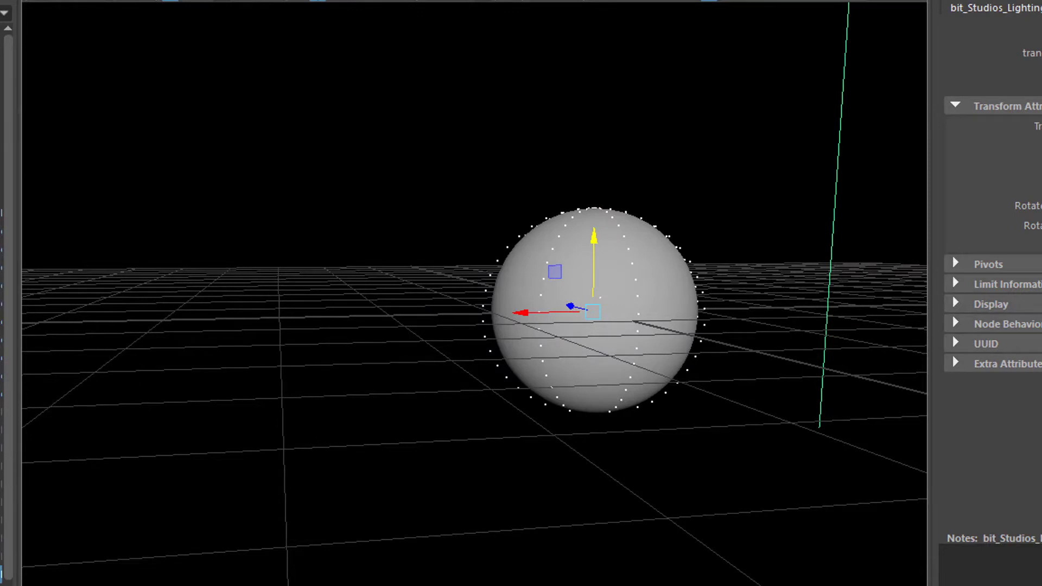
{"action": "right_click_drag", "start_coordinate": [533, 406], "coordinate": [610, 422], "text": "alt"}
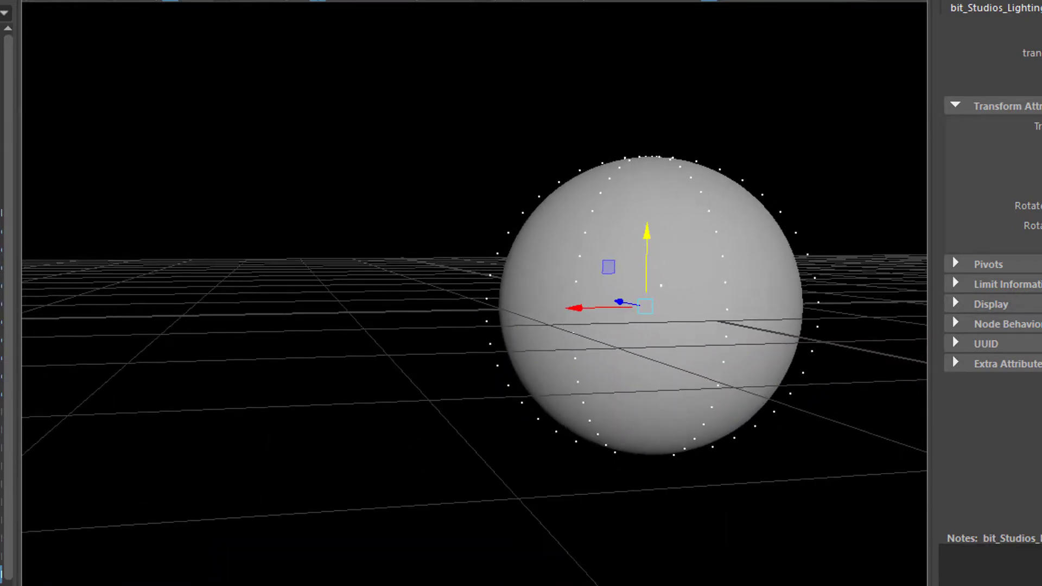
{"action": "key", "text": "alt+v"}
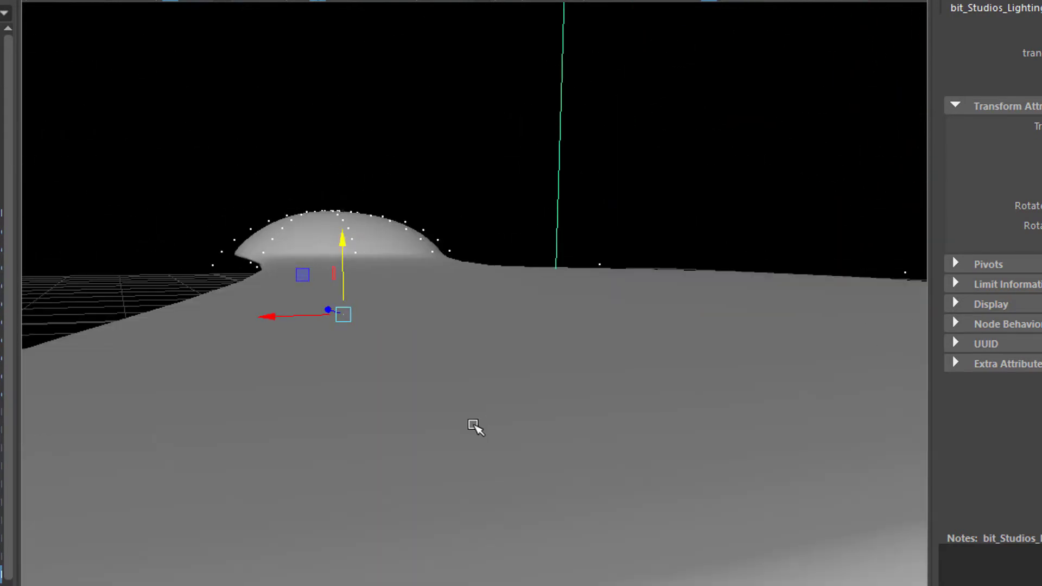
{"action": "left_click_drag", "start_coordinate": [476, 427], "coordinate": [630, 442], "text": "alt"}
{"action": "scroll", "coordinate": [712, 433], "scroll_direction": "up", "scroll_amount": 5}
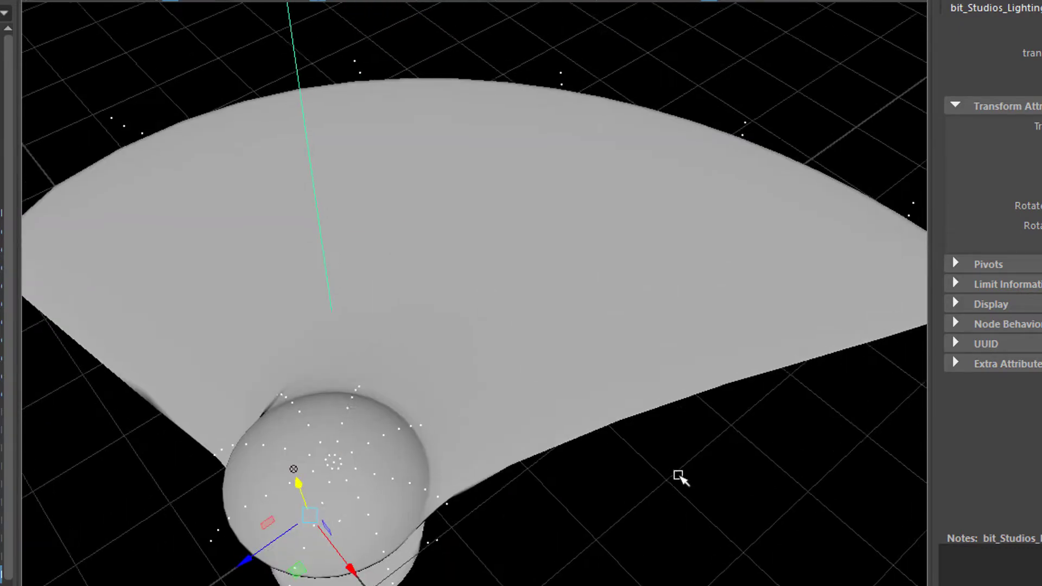
{"action": "scroll", "coordinate": [680, 477], "scroll_direction": "down", "scroll_amount": 3}
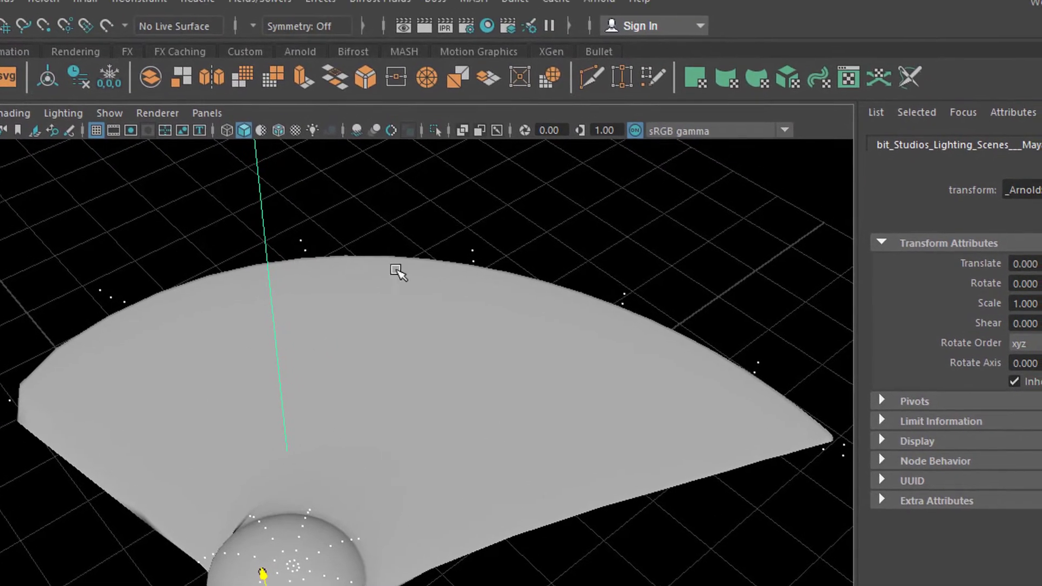
{"action": "left_click", "coordinate": [599, 1]}
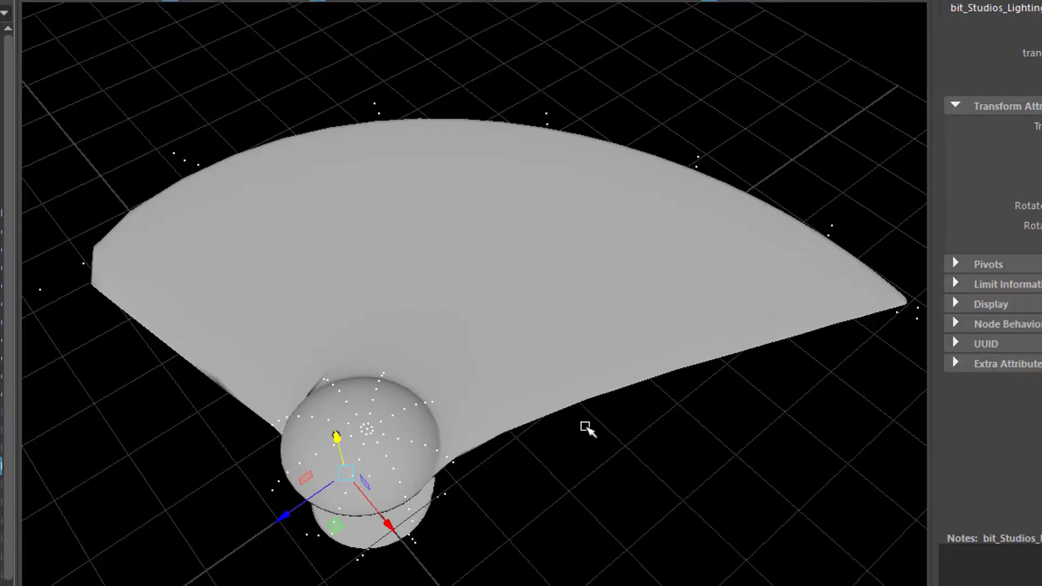
- Select the deformed sphere copy and examine its surface, folds and surrounding particles from several sides
{"action": "left_click_drag", "start_coordinate": [425, 442], "coordinate": [484, 358], "text": "alt"}
{"action": "scroll", "coordinate": [461, 395], "scroll_direction": "up", "scroll_amount": 2}
{"action": "left_click", "coordinate": [484, 359]}
{"action": "scroll", "coordinate": [598, 393], "scroll_direction": "up", "scroll_amount": 3}
{"action": "left_click_drag", "start_coordinate": [531, 431], "coordinate": [598, 484], "text": "alt"}
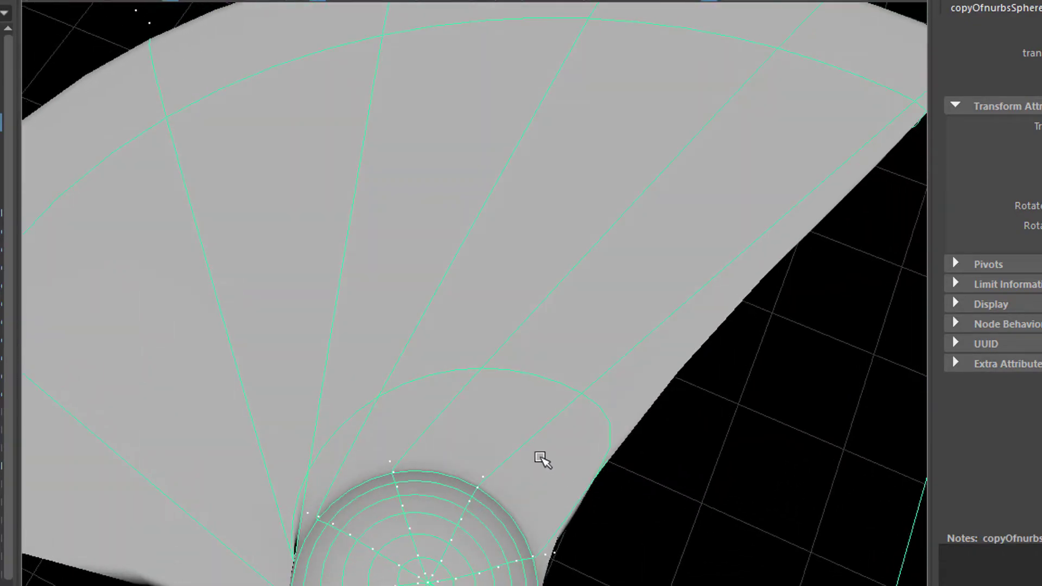
{"action": "scroll", "coordinate": [606, 300], "scroll_direction": "down", "scroll_amount": 3}
{"action": "left_click_drag", "start_coordinate": [621, 95], "coordinate": [575, 346], "text": "alt"}
{"action": "left_click_drag", "start_coordinate": [467, 435], "coordinate": [631, 274], "text": "alt"}
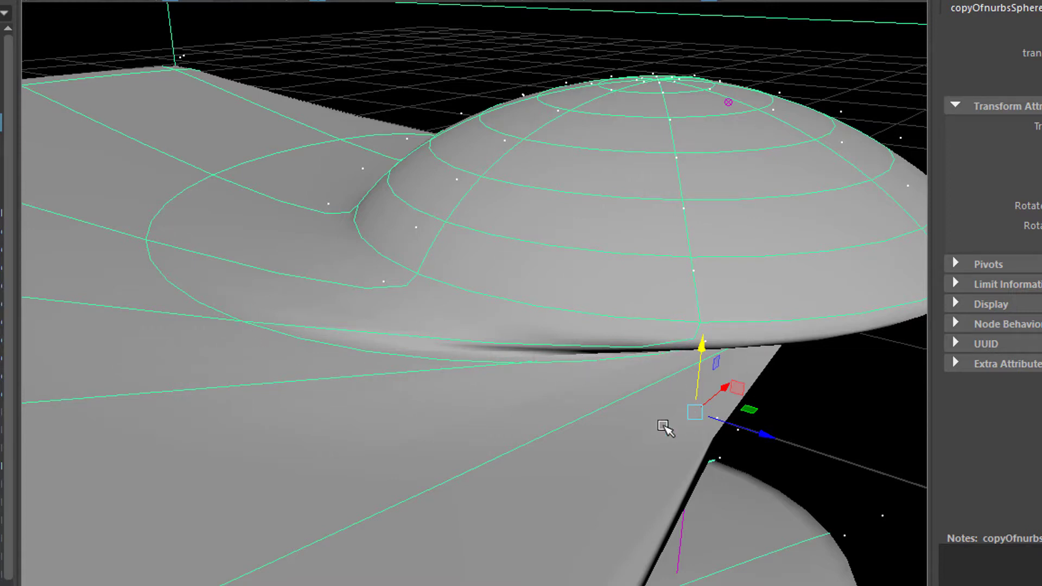
{"action": "left_click", "coordinate": [699, 346]}
{"action": "mouse_move", "coordinate": [665, 455]}
{"action": "left_mouse_down", "text": "alt"}
{"action": "mouse_move", "coordinate": [658, 438]}
{"action": "mouse_move", "coordinate": [663, 449]}
{"action": "left_mouse_up", "text": "alt"}
{"action": "right_click_drag", "start_coordinate": [663, 449], "coordinate": [478, 493], "text": "alt"}
{"action": "left_click_drag", "start_coordinate": [477, 490], "coordinate": [500, 425], "text": "alt"}
{"action": "left_click_drag", "start_coordinate": [628, 414], "coordinate": [181, 352], "text": "alt"}
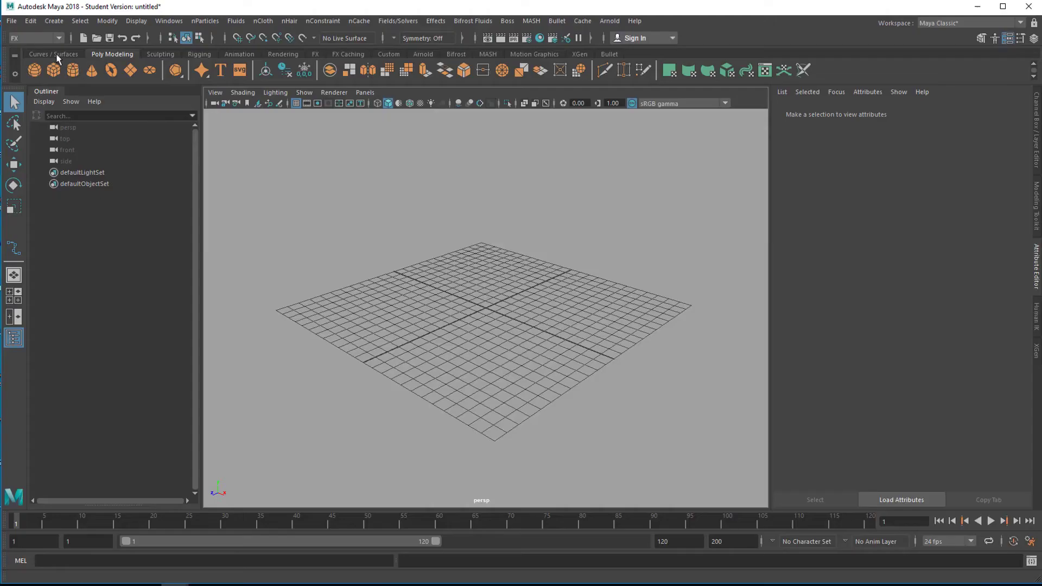
- Create a NURBS sphere at the origin of the empty scene and frame it in the view
{"action": "left_click", "coordinate": [56, 54]}
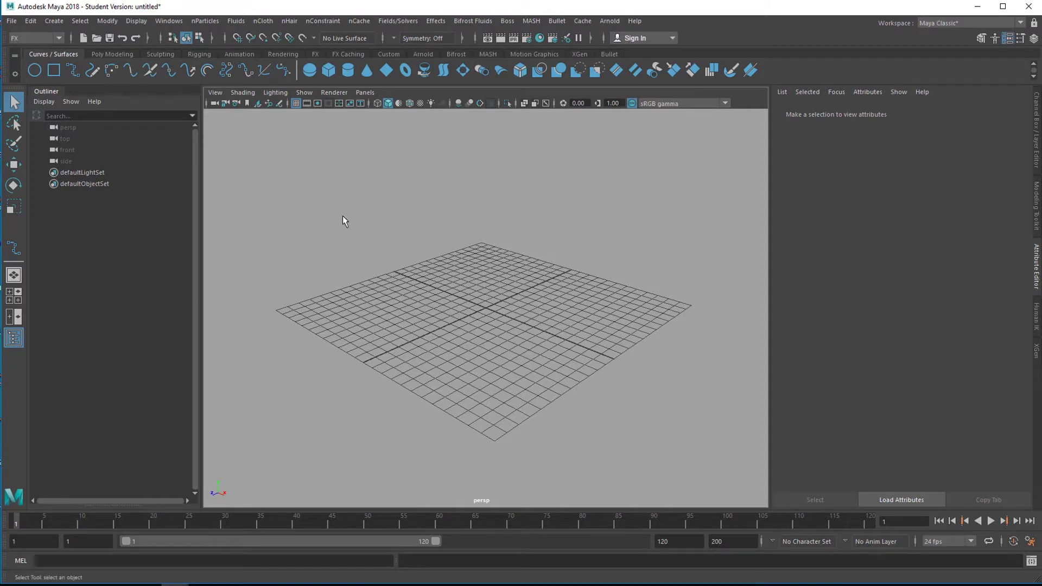
{"action": "left_click", "coordinate": [309, 71]}
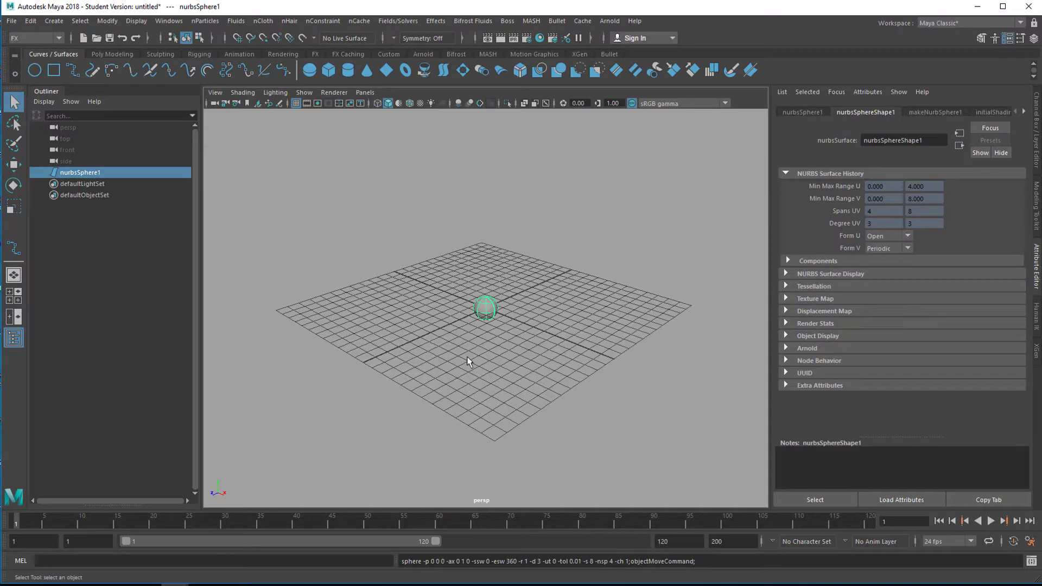
{"action": "key", "text": "f"}
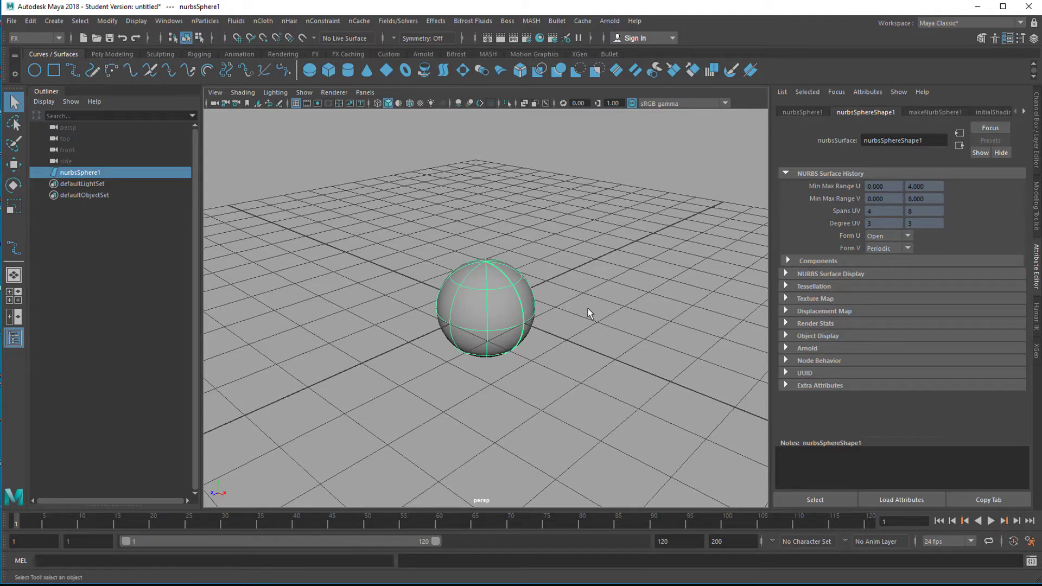
- Set the NURBS sphere's spans to 15 in its creation history
{"action": "left_click", "coordinate": [939, 112]}
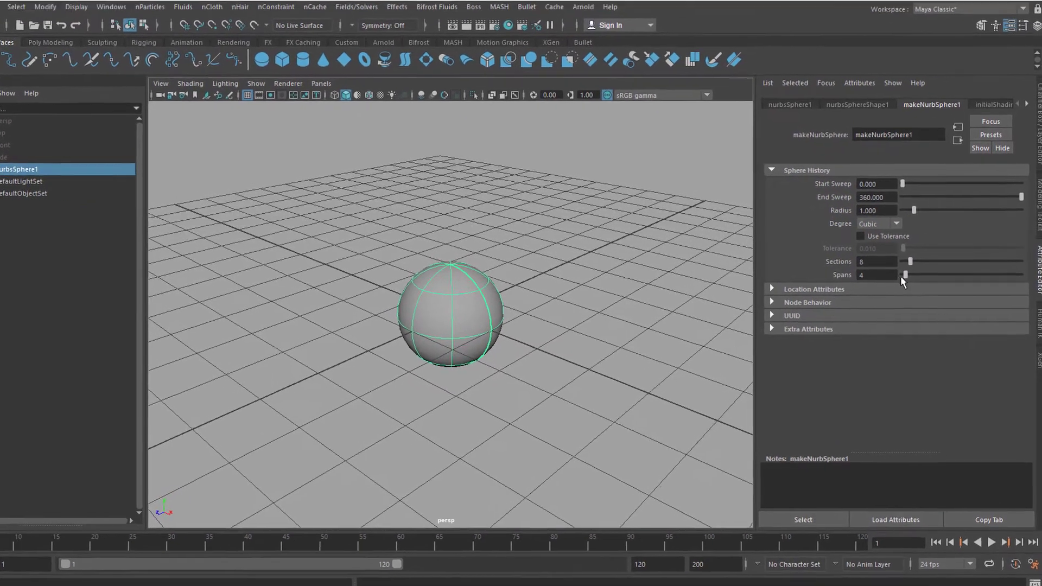
{"action": "left_click_drag", "start_coordinate": [911, 271], "coordinate": [881, 305]}
{"action": "left_click_drag", "start_coordinate": [277, 467], "coordinate": [281, 440], "text": "alt"}
{"action": "right_click_drag", "start_coordinate": [281, 439], "coordinate": [328, 433], "text": "alt"}
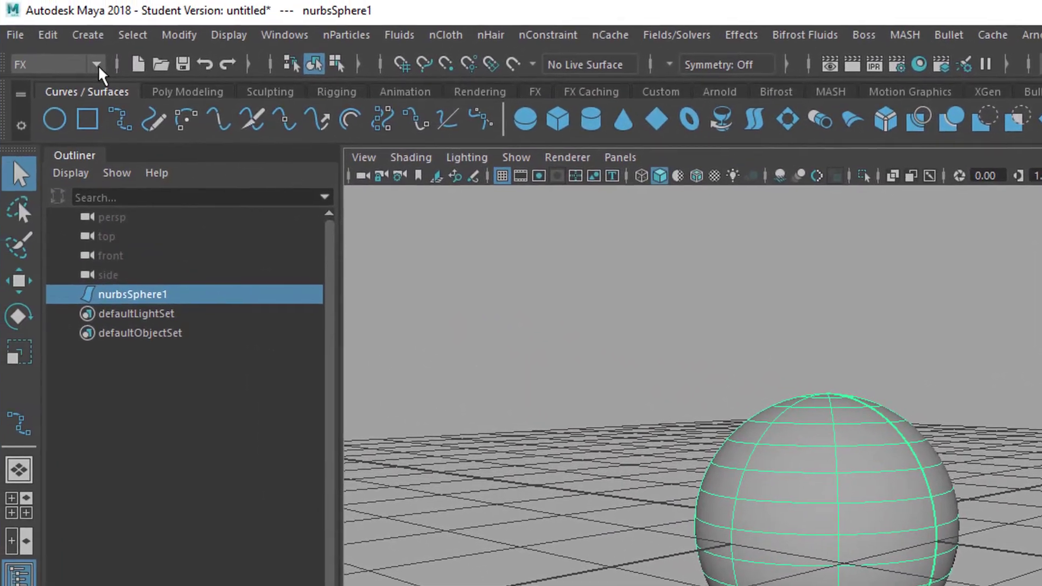
- Open the nParticles Soft Body options for the selected sphere, using the FX menu set
{"action": "left_click", "coordinate": [49, 53]}
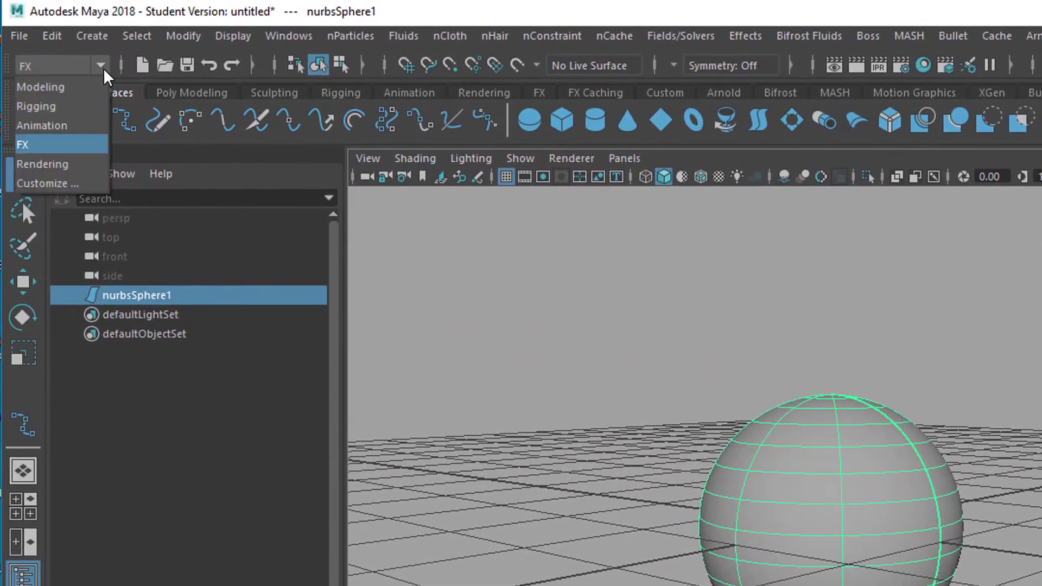
{"action": "left_click", "coordinate": [73, 144]}
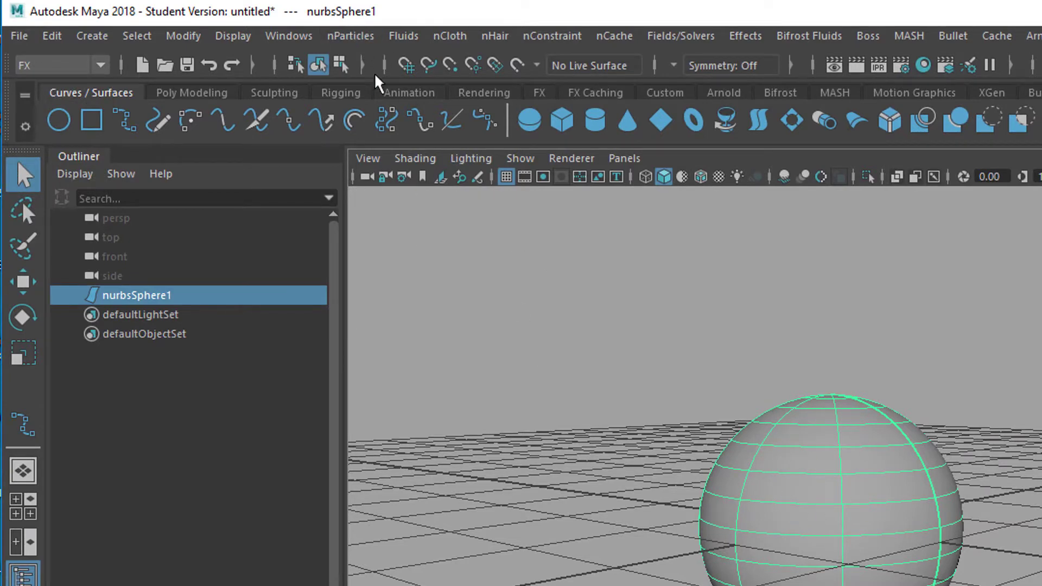
{"action": "left_click", "coordinate": [351, 37]}
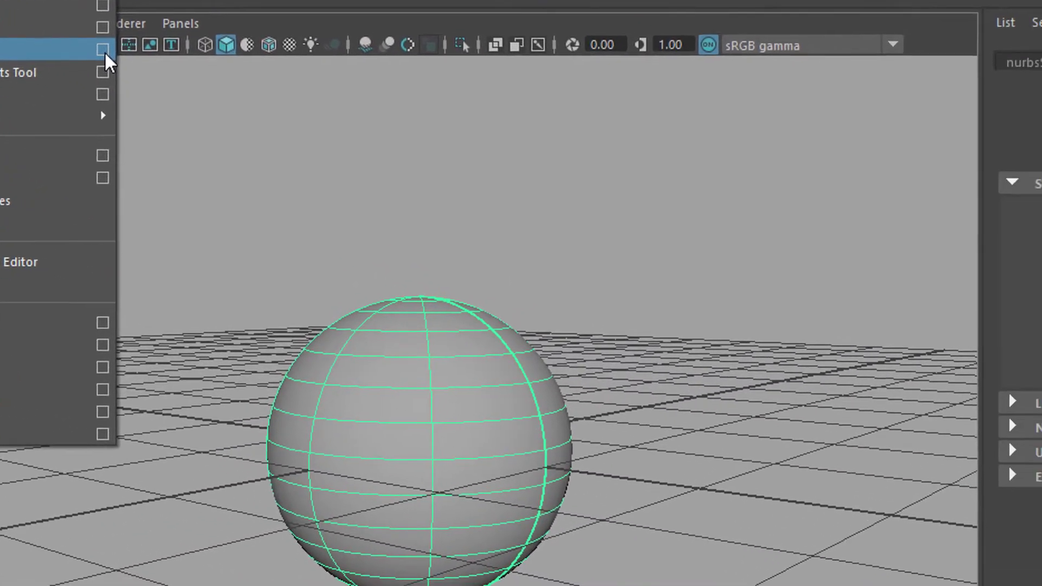
{"action": "left_click", "coordinate": [201, 79]}
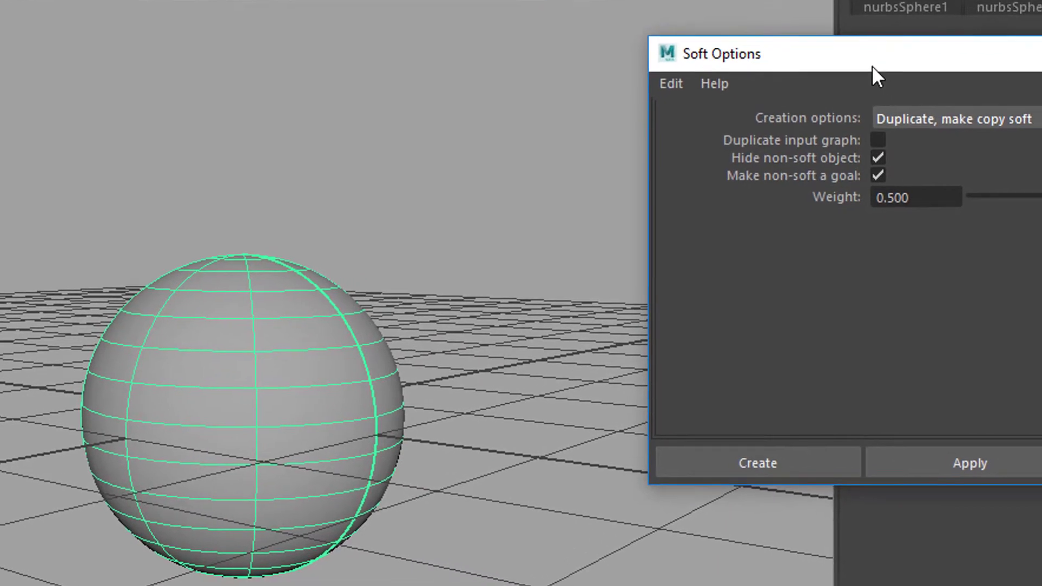
{"action": "left_click_drag", "start_coordinate": [872, 65], "coordinate": [618, 47]}
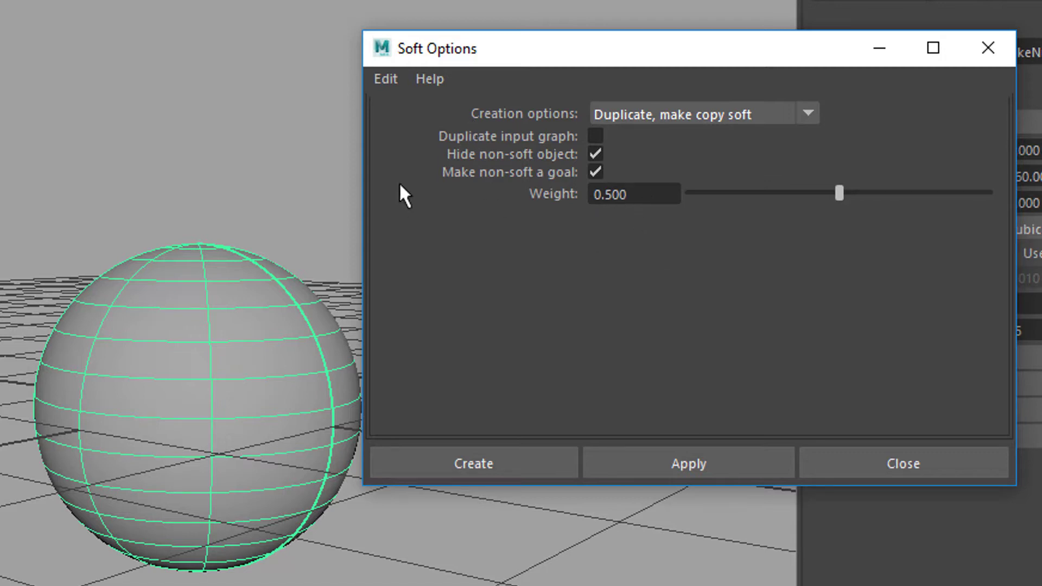
- Reset the soft options and create the soft body with "Duplicate, make copy soft", the non-soft object hidden and made a goal
{"action": "left_click", "coordinate": [386, 77]}
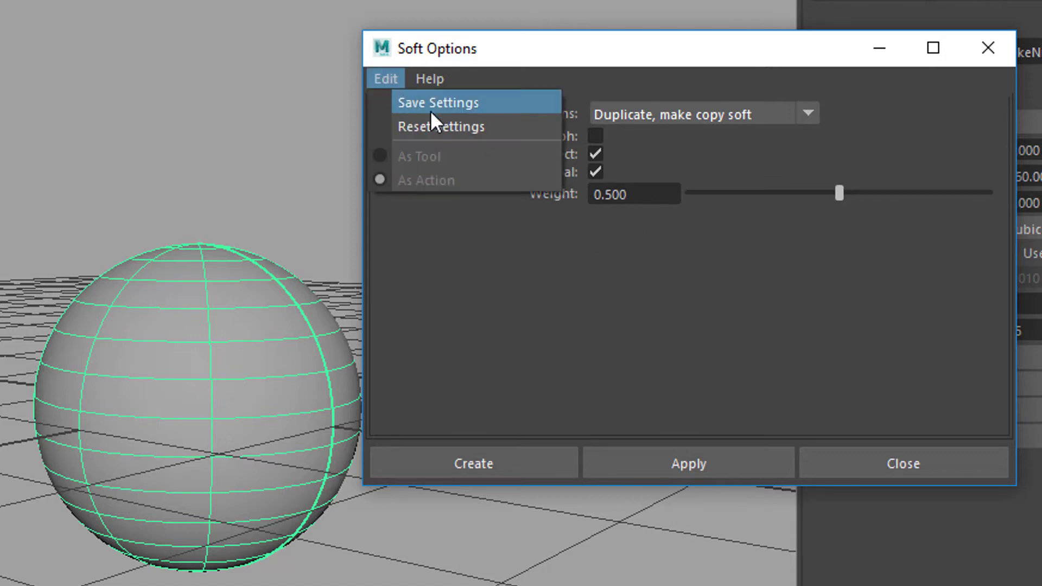
{"action": "left_click", "coordinate": [438, 130]}
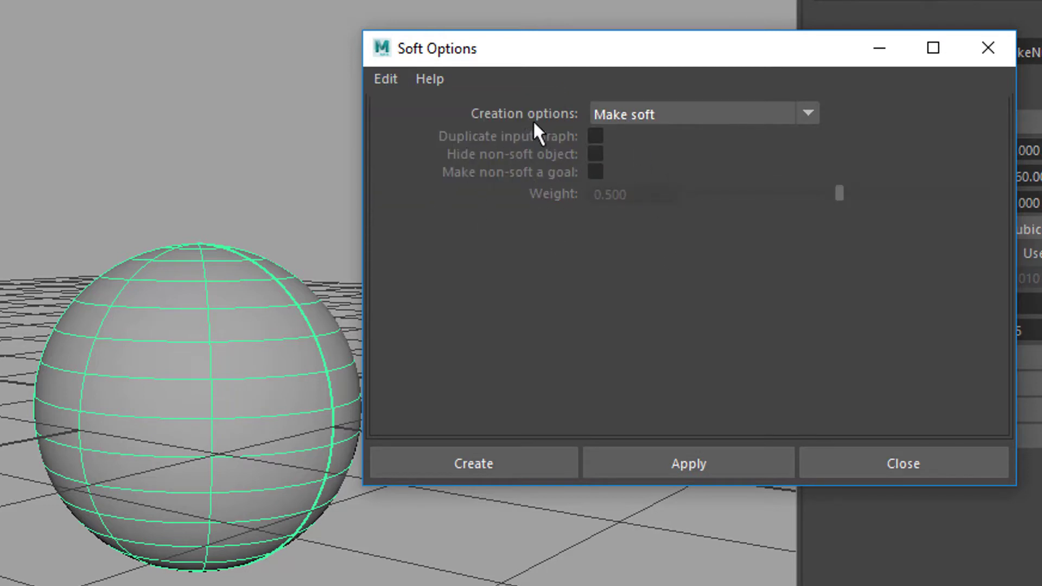
{"action": "left_click", "coordinate": [808, 113]}
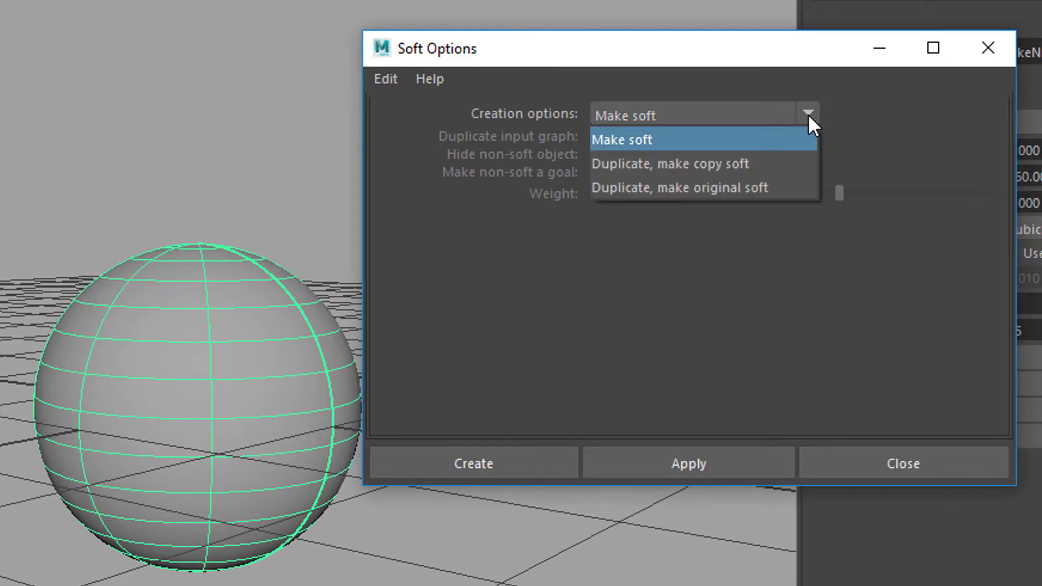
{"action": "left_click", "coordinate": [766, 171]}
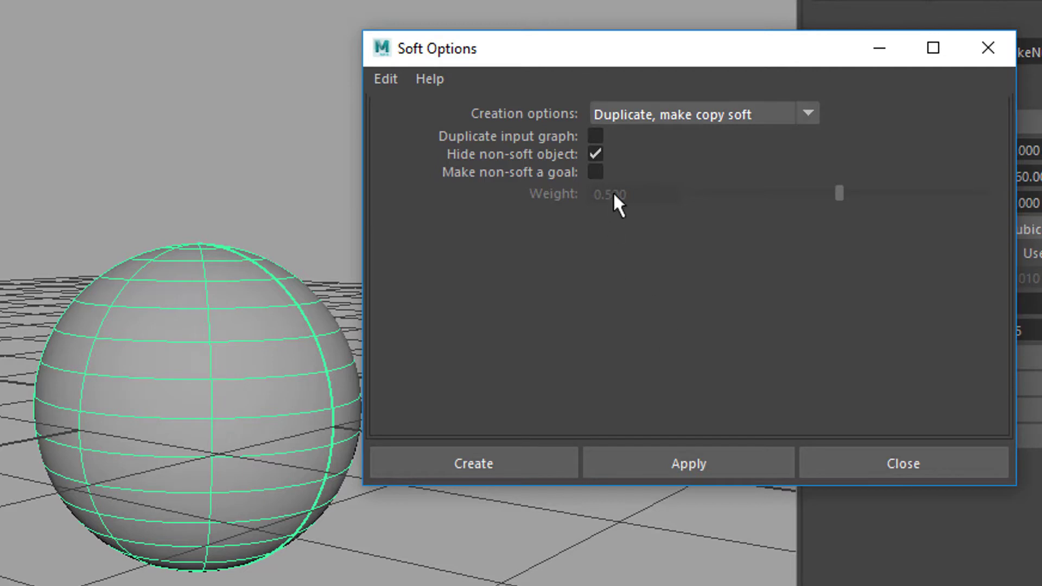
{"action": "left_click", "coordinate": [597, 172]}
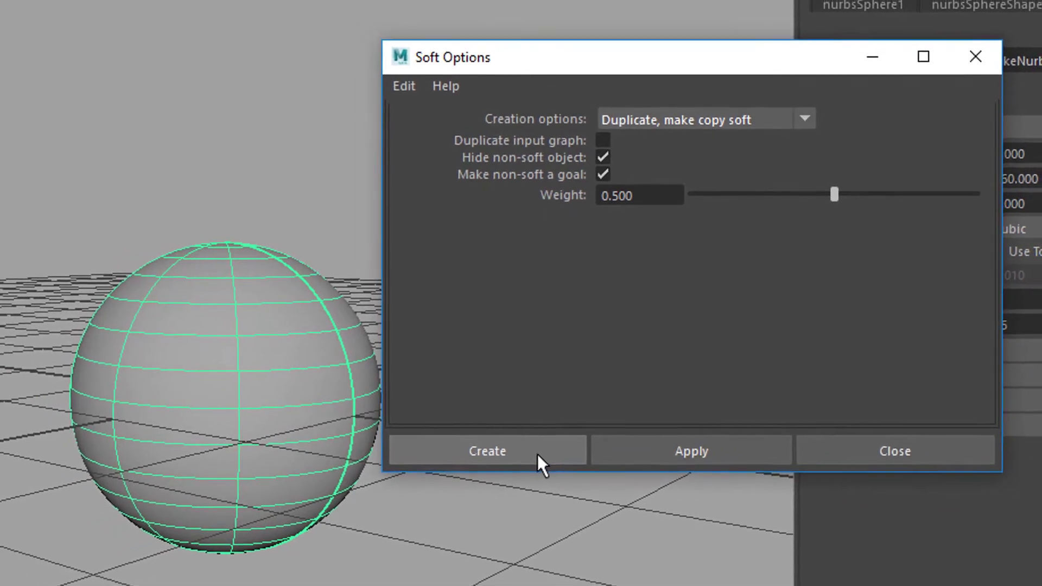
{"action": "left_click", "coordinate": [528, 462]}
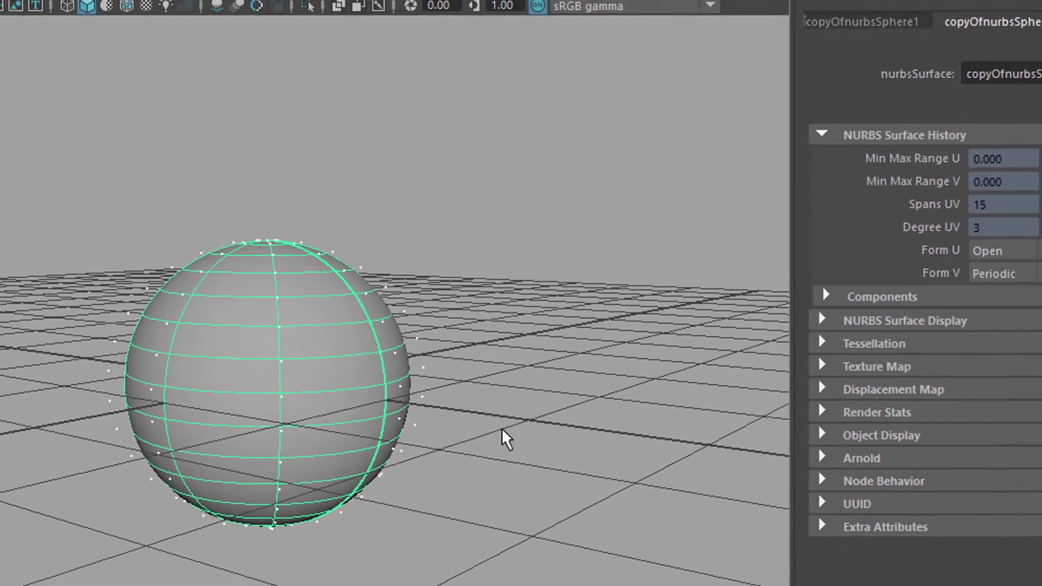
- Reveal the particle object under copyOfnurbsSphere1 and test the soft body by playing and stopping the simulation
{"action": "right_click_drag", "start_coordinate": [365, 433], "coordinate": [529, 457], "text": "alt"}
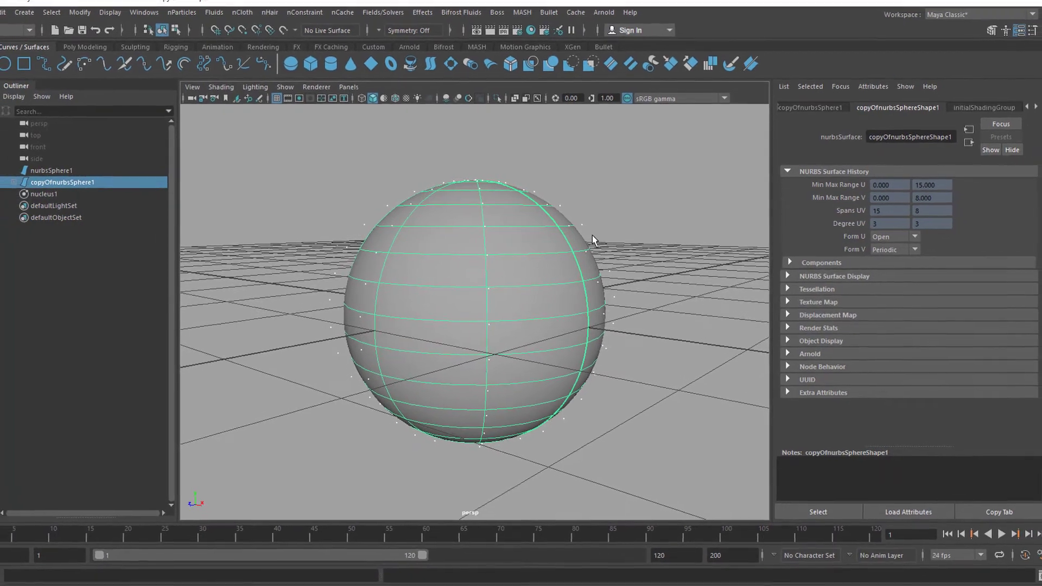
{"action": "key", "text": "g"}
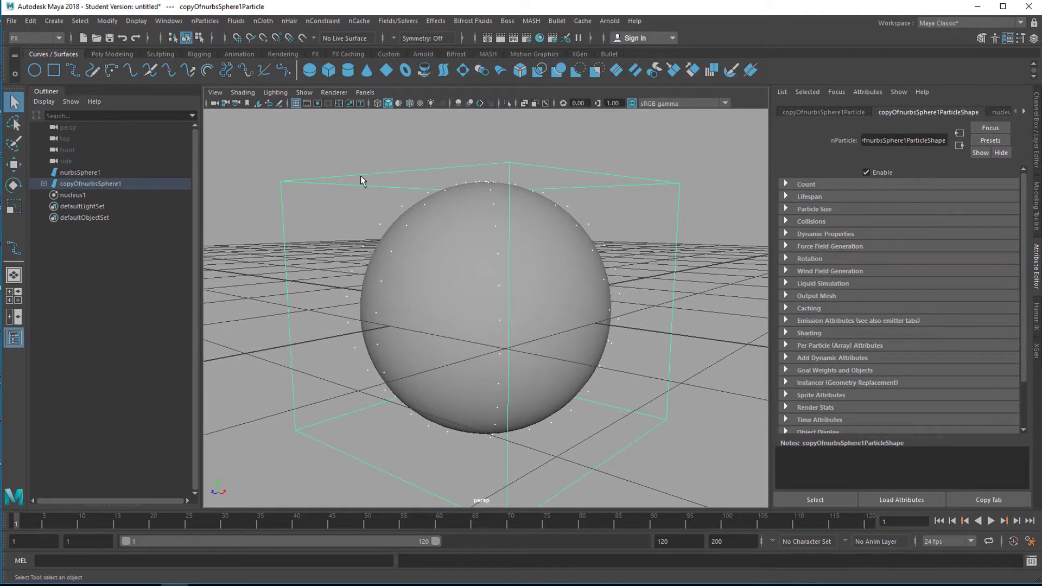
{"action": "left_click", "coordinate": [44, 183]}
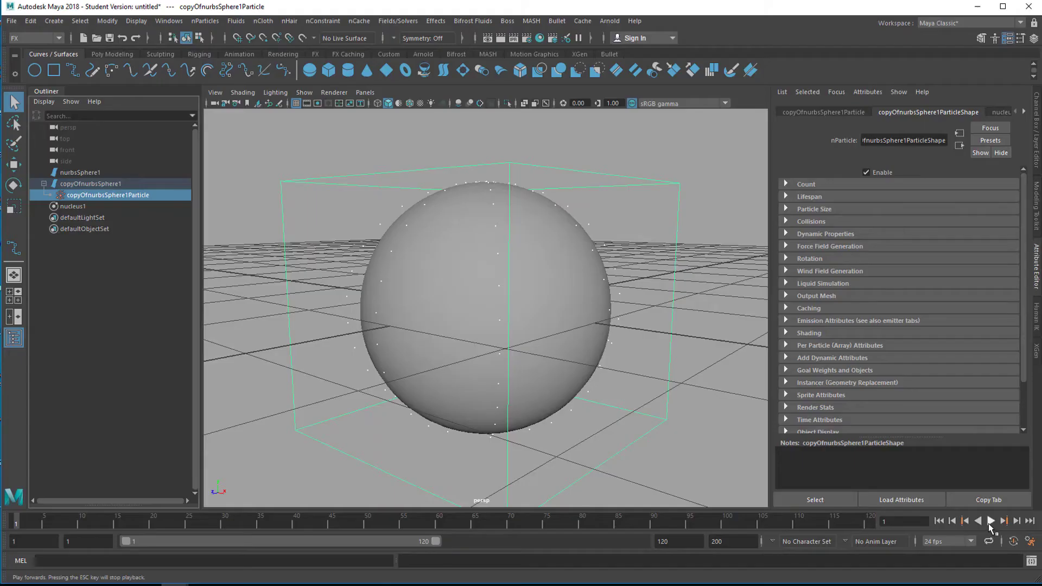
{"action": "left_click", "coordinate": [989, 522]}
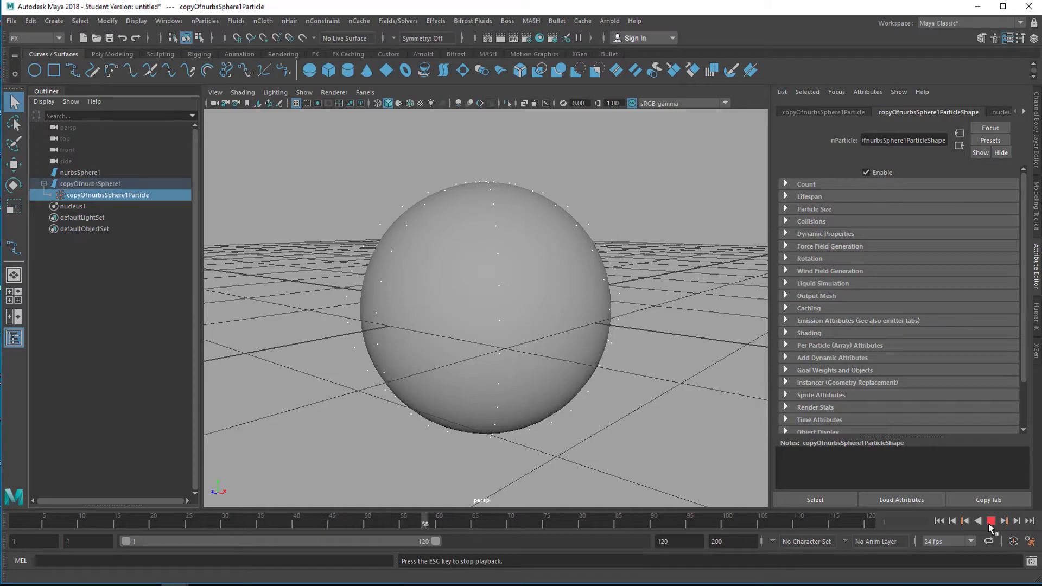
{"action": "key", "text": "Escape"}
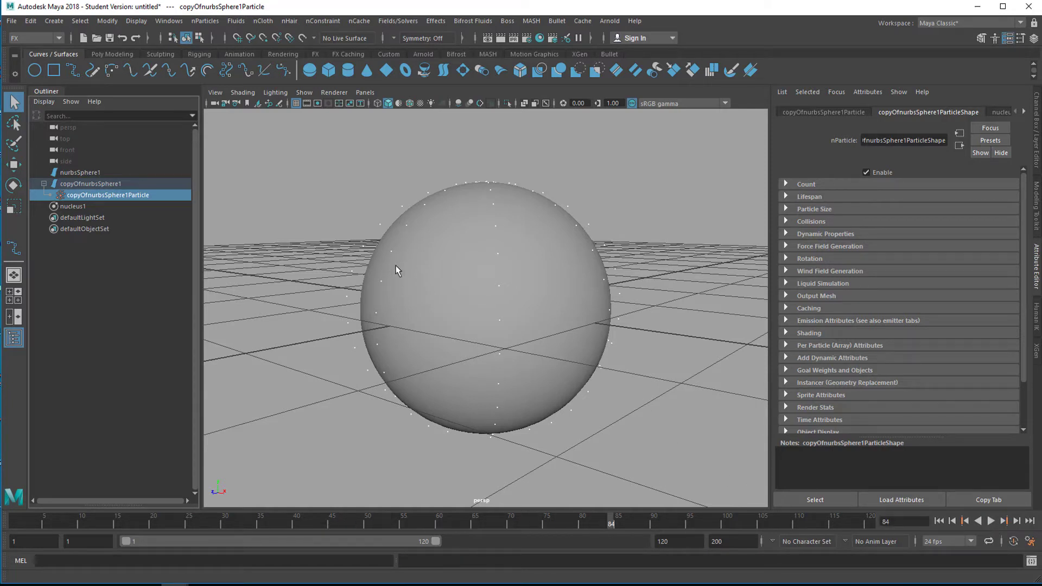
- Add a vortex field to the copyOfnurbsSphere1Particle object and play the simulation from frame 1
{"action": "left_click", "coordinate": [116, 197]}
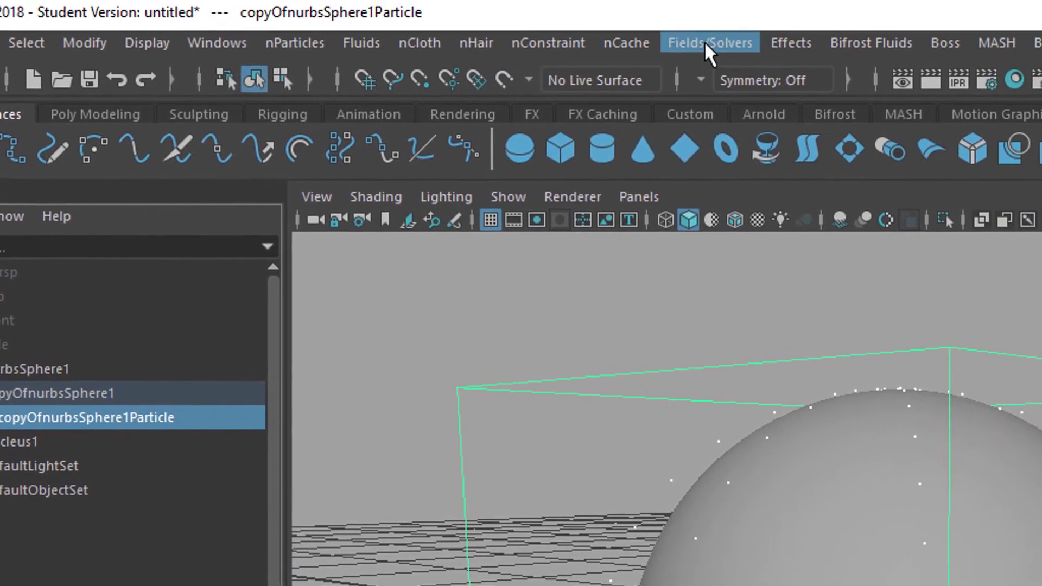
{"action": "left_click", "coordinate": [705, 43]}
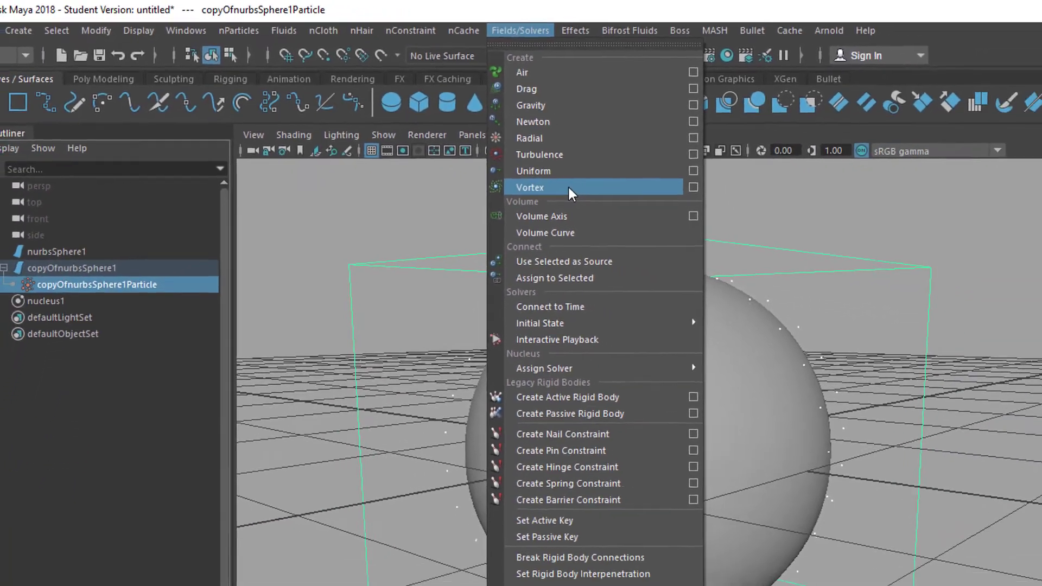
{"action": "left_click", "coordinate": [654, 224]}
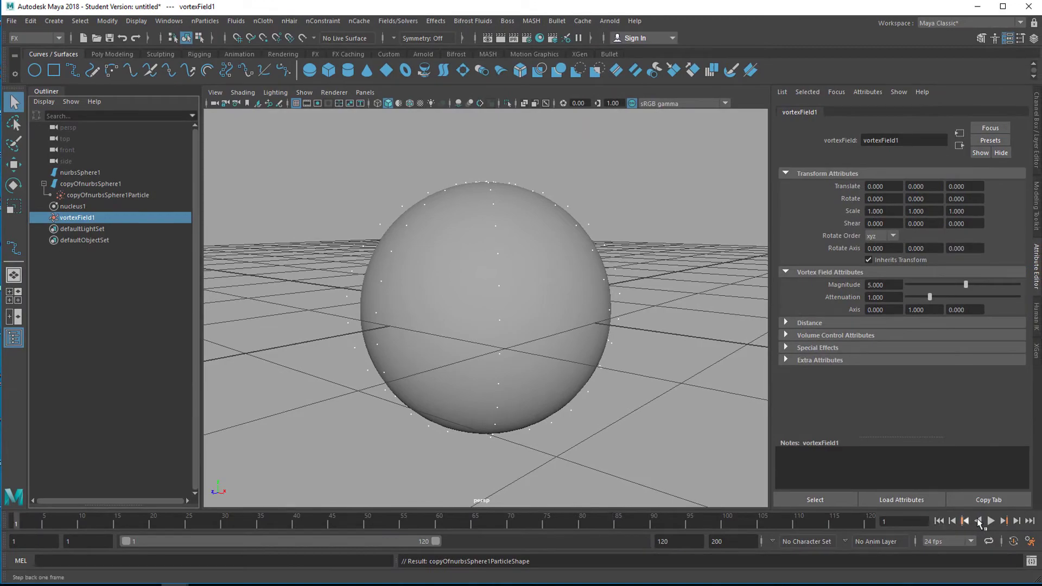
{"action": "left_click", "coordinate": [995, 524]}
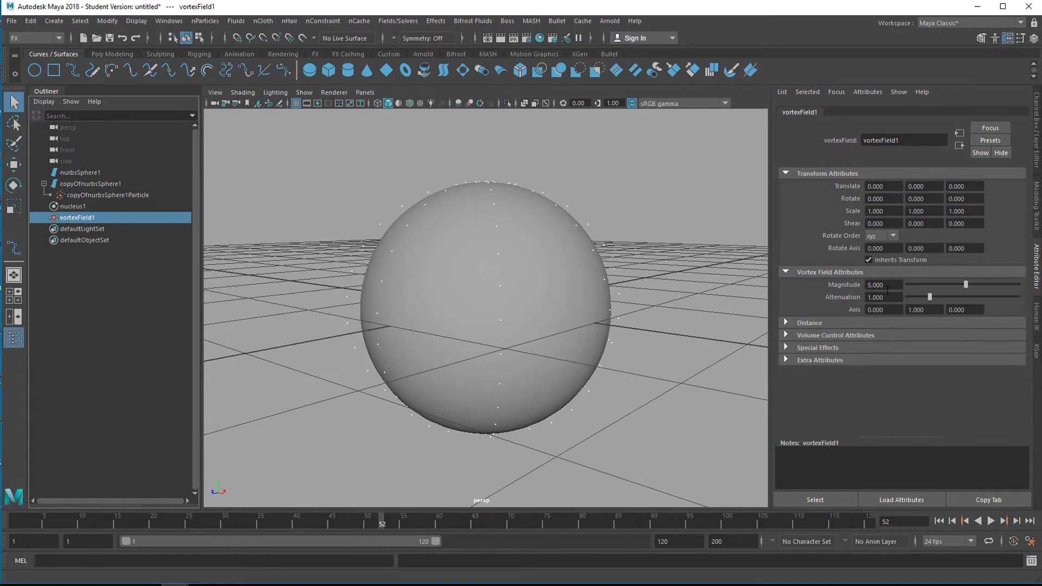
- Set the vortex field's magnitude to 100 and replay the simulation from the start to test the deformation
{"action": "left_click_drag", "start_coordinate": [966, 289], "coordinate": [1018, 288]}
{"action": "left_click", "coordinate": [940, 521]}
{"action": "left_click", "coordinate": [991, 521]}
{"action": "left_click", "coordinate": [992, 521]}
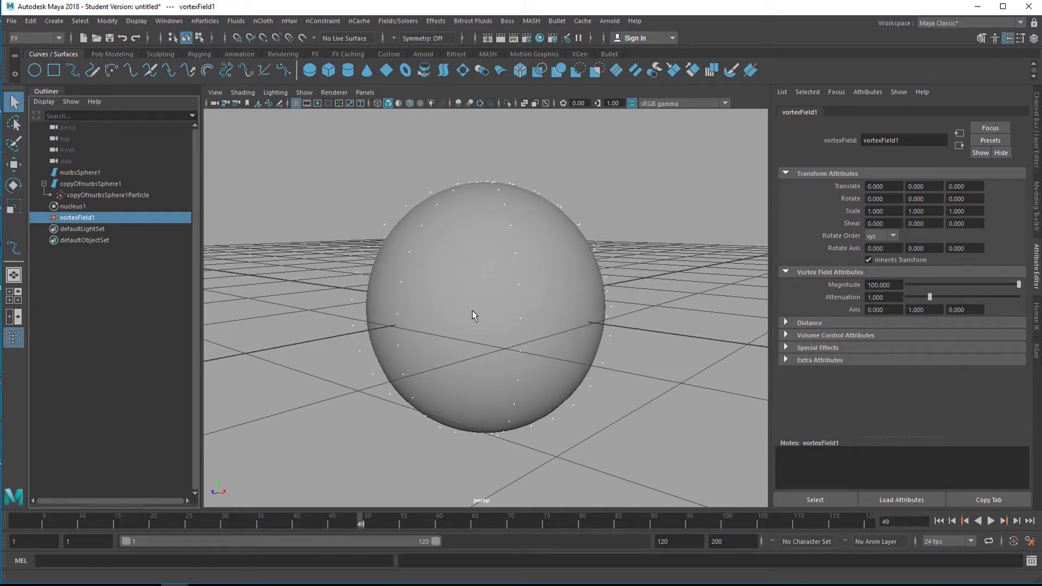
{"action": "left_click", "coordinate": [939, 521]}
{"action": "left_click", "coordinate": [991, 521]}
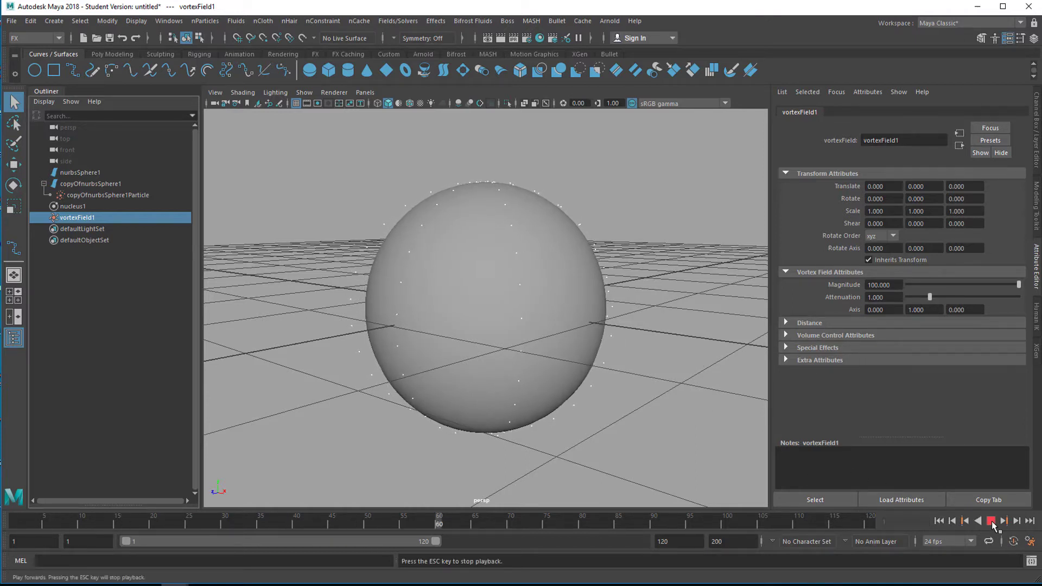
{"action": "left_click", "coordinate": [991, 520]}
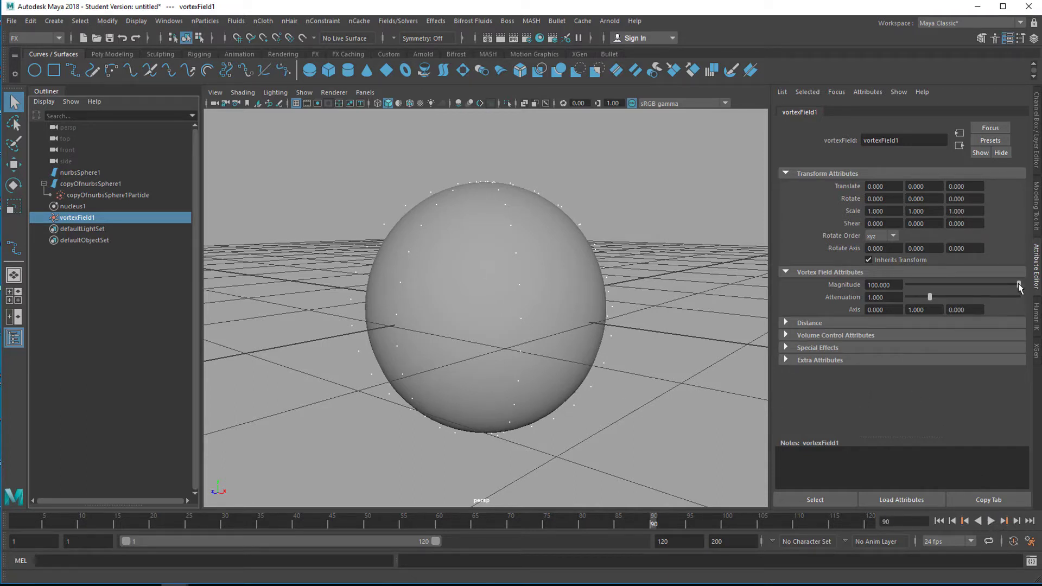
- Lower the vortex field's magnitude and show the Goal Weights and Objects settings of copyOfnurbsSphere1Particle
{"action": "left_click_drag", "start_coordinate": [1017, 284], "coordinate": [968, 296]}
{"action": "left_click", "coordinate": [106, 196]}
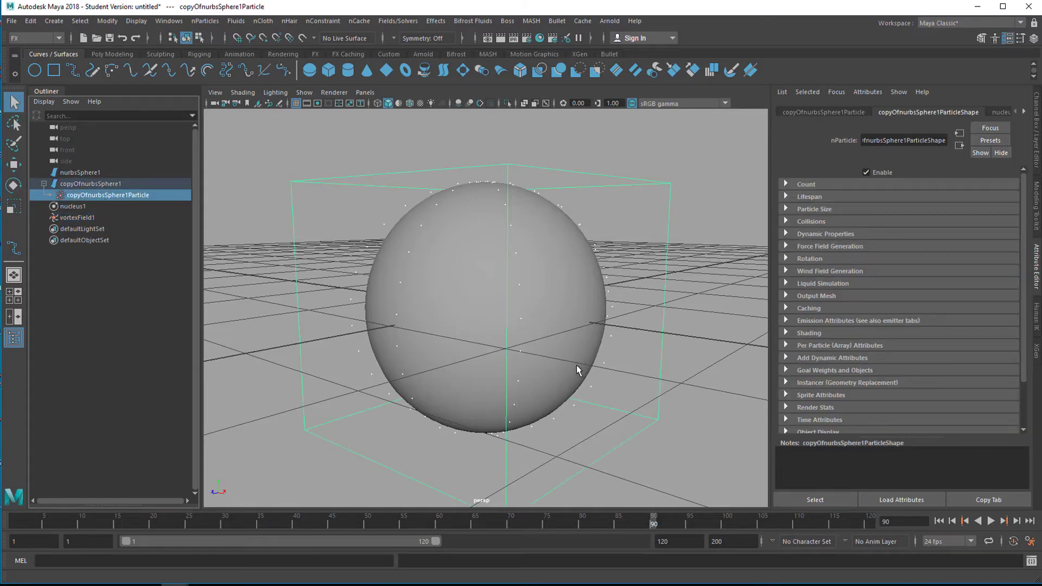
{"action": "left_click", "coordinate": [96, 174]}
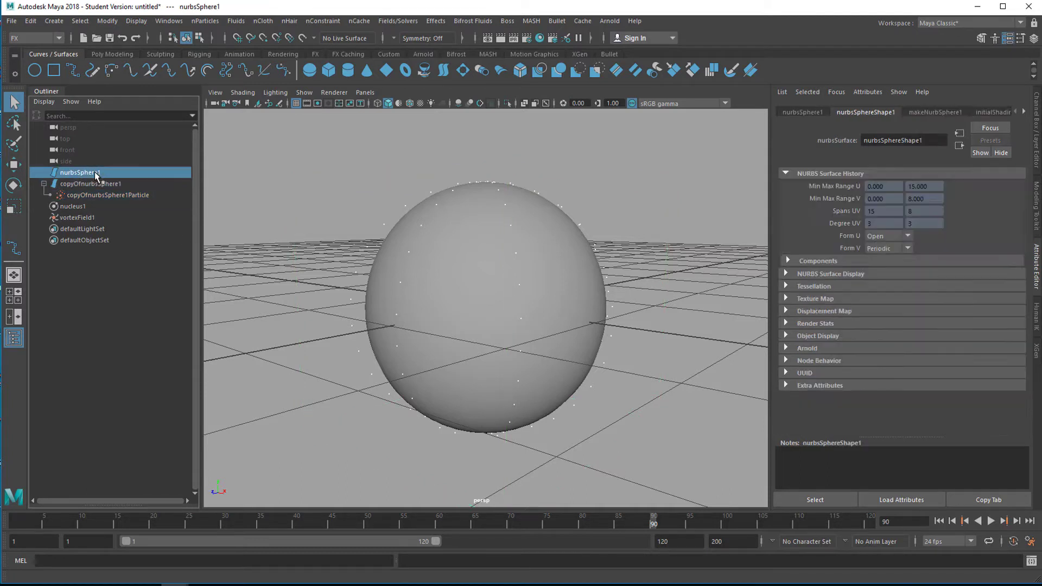
{"action": "left_click", "coordinate": [109, 198]}
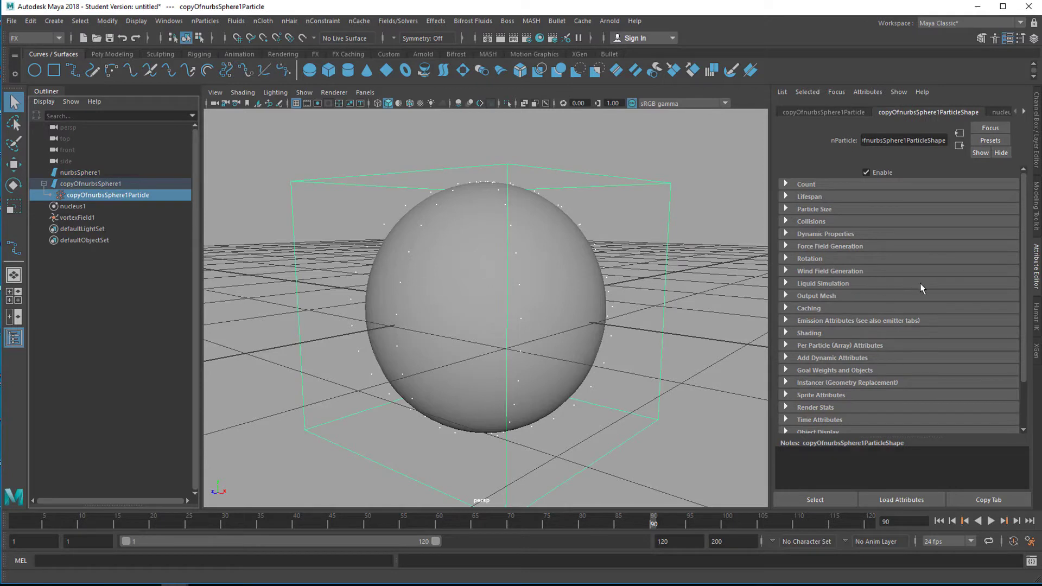
{"action": "scroll", "coordinate": [1026, 280], "scroll_direction": "down", "scroll_amount": 3}
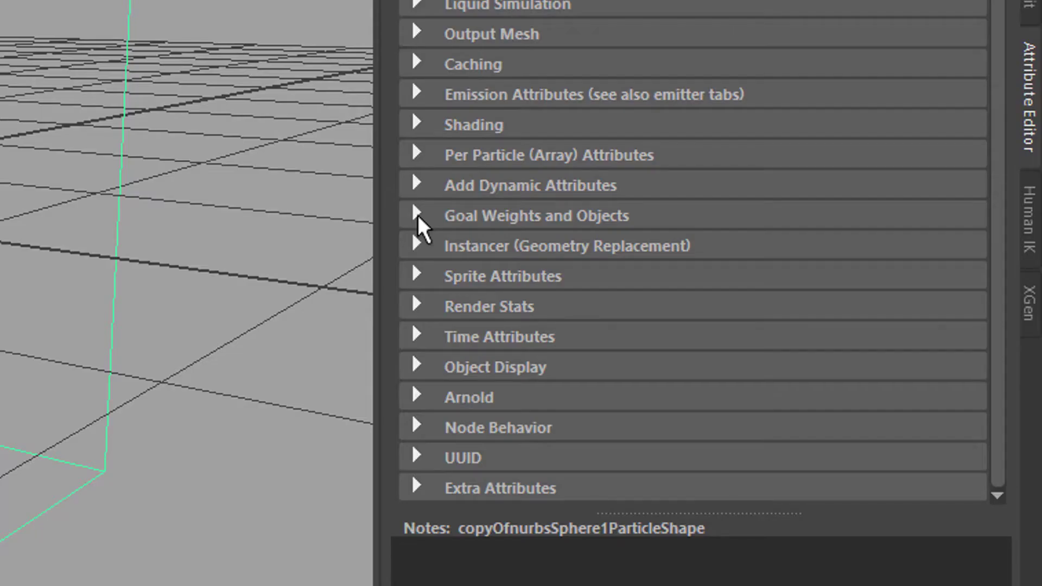
{"action": "left_click", "coordinate": [416, 213]}
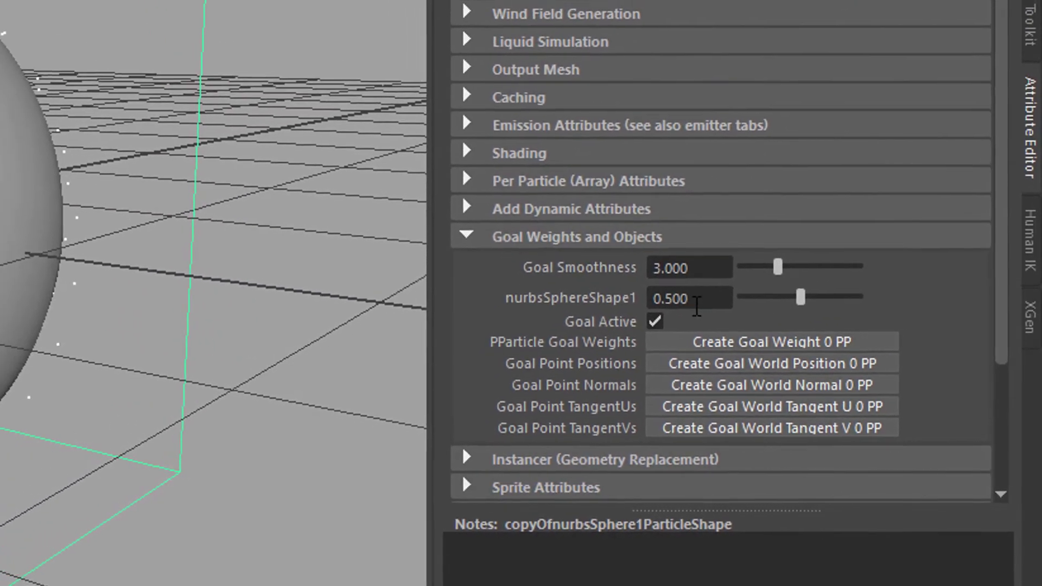
- Set the particle object's goal weight for nurbsSphereShape1 to 0.1
{"action": "left_click_drag", "start_coordinate": [655, 288], "coordinate": [606, 296]}
{"action": "type", "text": "0."}
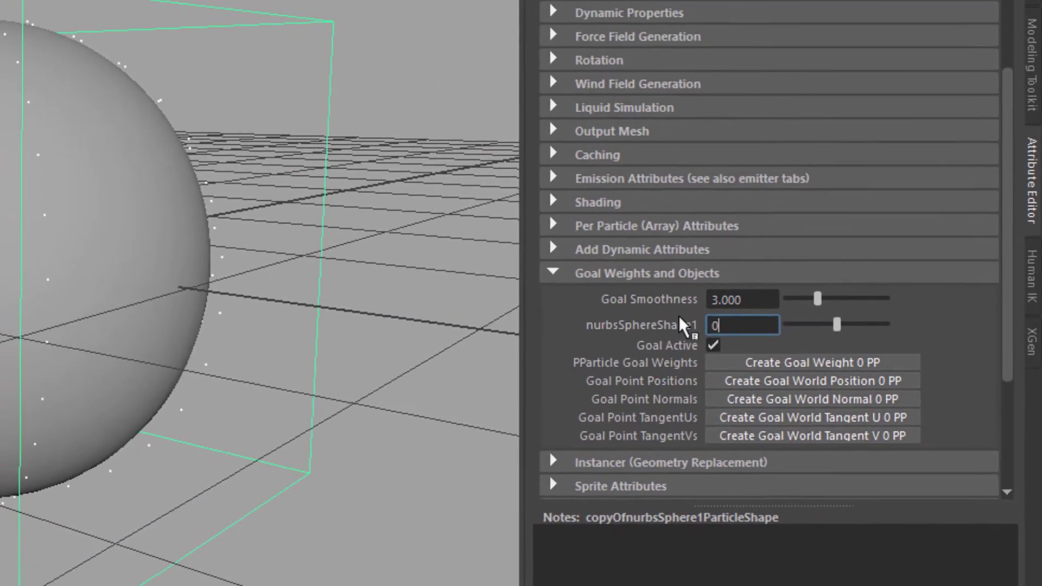
{"action": "type", "text": "1"}
{"action": "key", "text": "Return"}
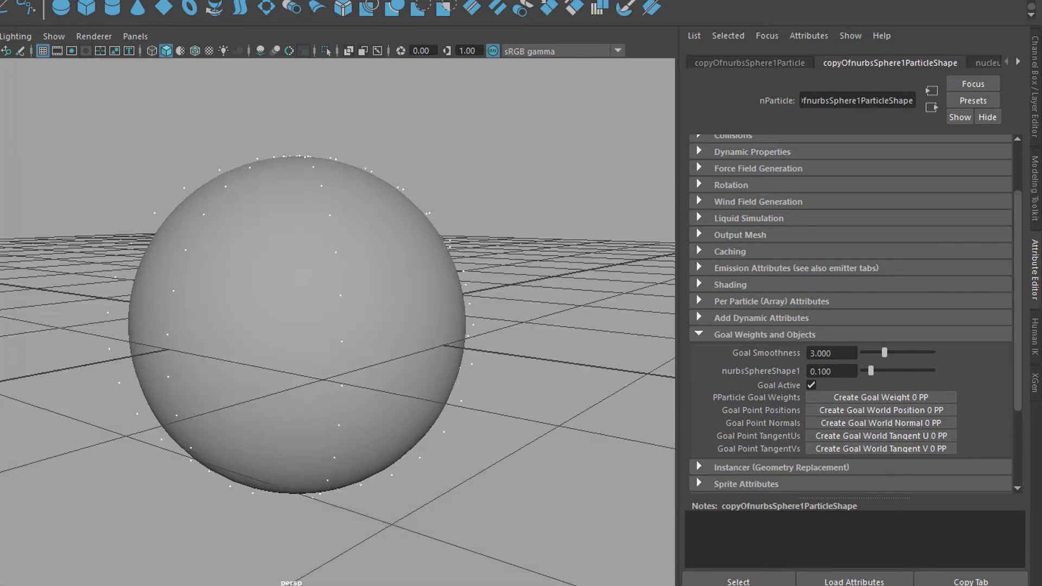
- Set the nurbsSphereShape1 goal weight to 0.25, then play and stop the simulation to test it
{"action": "left_click_drag", "start_coordinate": [834, 371], "coordinate": [801, 372]}
{"action": "type", "text": "0.2"}
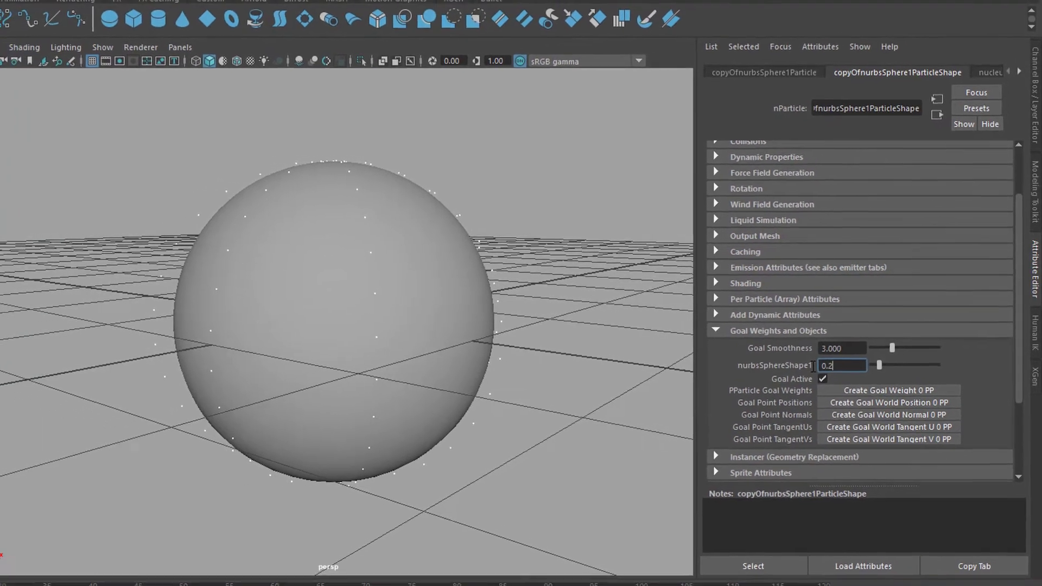
{"action": "type", "text": "5"}
{"action": "key", "text": "Return"}
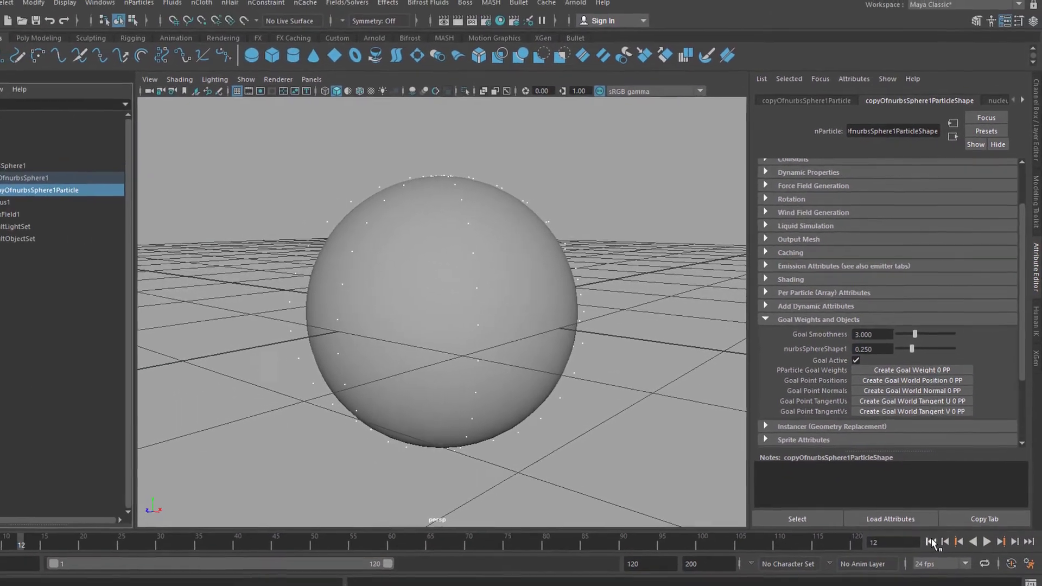
{"action": "left_click", "coordinate": [986, 541]}
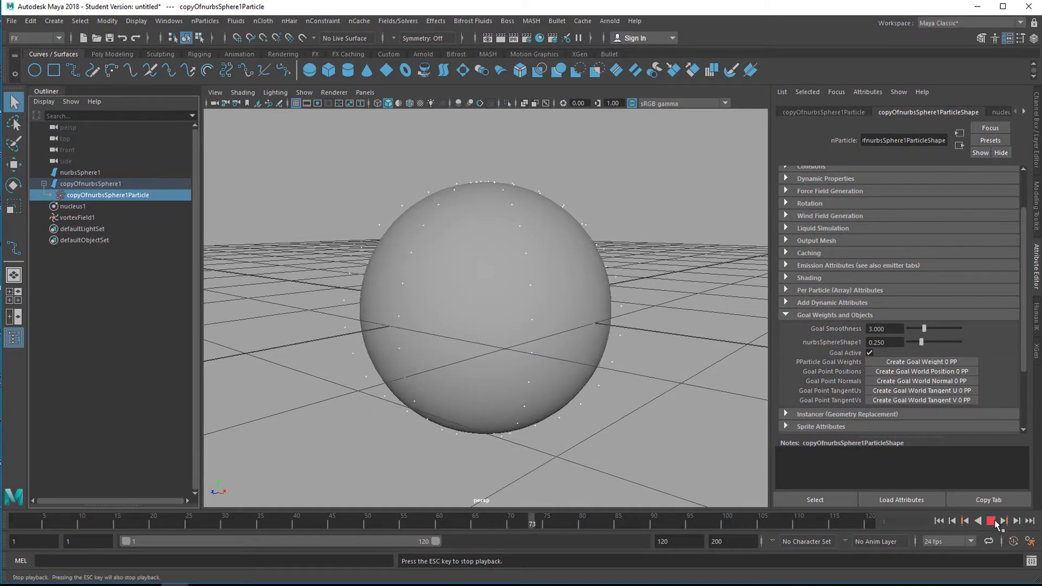
{"action": "left_click", "coordinate": [992, 521]}
- Extend the playback range to end at frame 400, then play and stop the simulation
{"action": "left_click", "coordinate": [666, 541]}
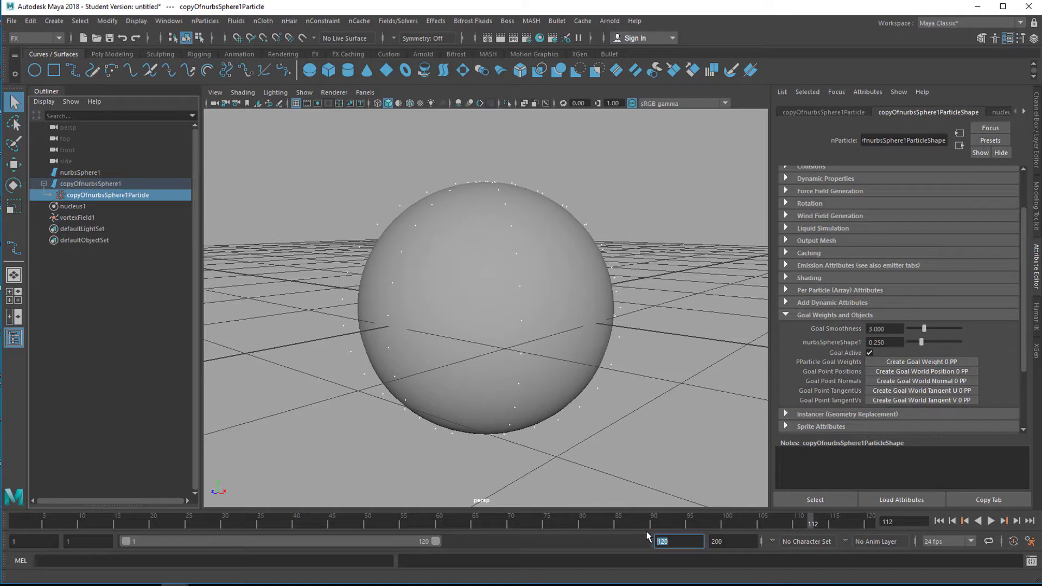
{"action": "type", "text": "400"}
{"action": "key", "text": "Return"}
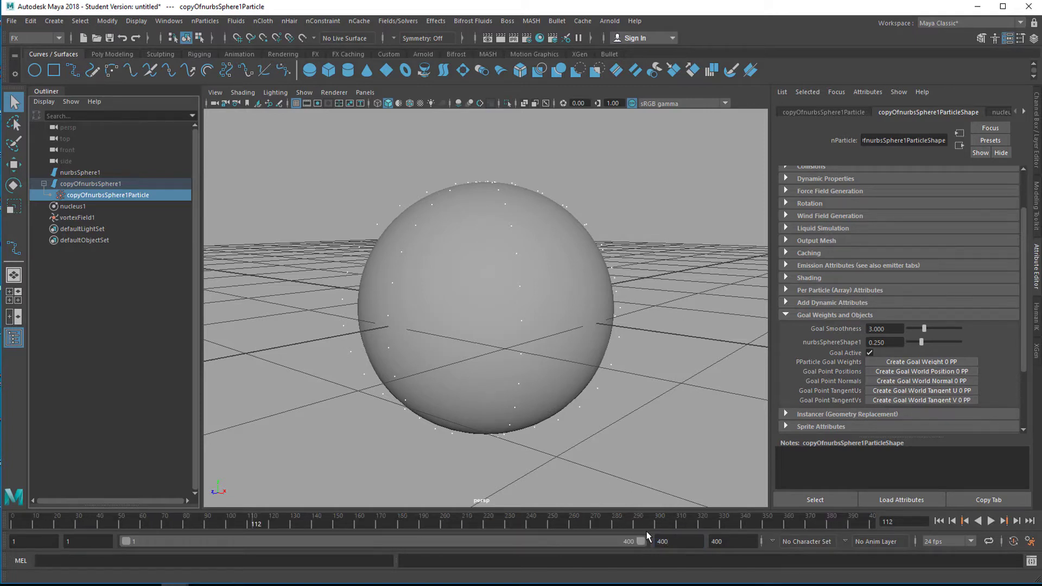
{"action": "left_click", "coordinate": [991, 521]}
{"action": "key", "text": "Escape"}
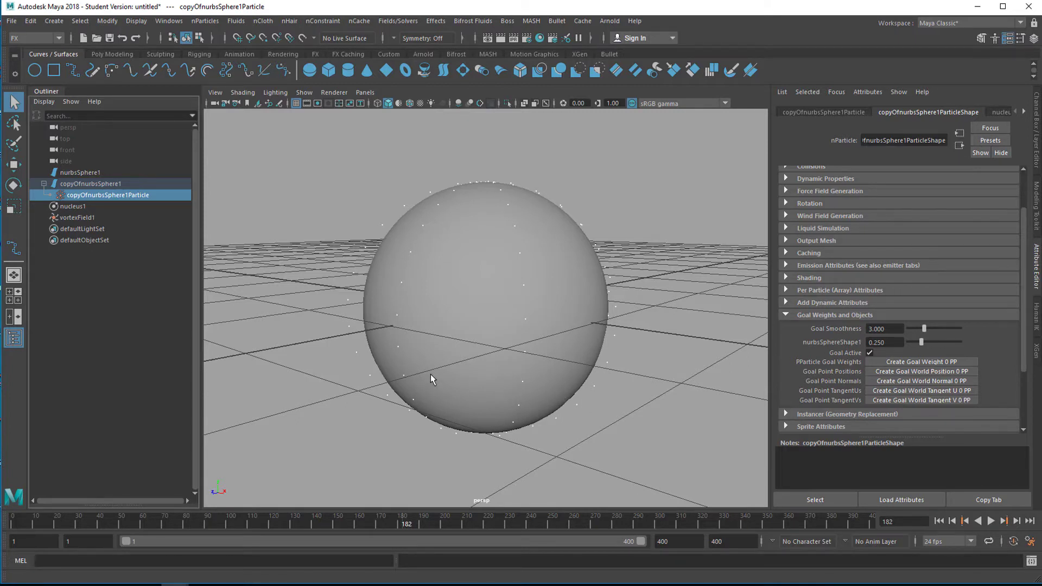
- Open the Component Editor from the Goal PP per-particle attribute and place its window over the viewport
{"action": "left_click", "coordinate": [786, 315]}
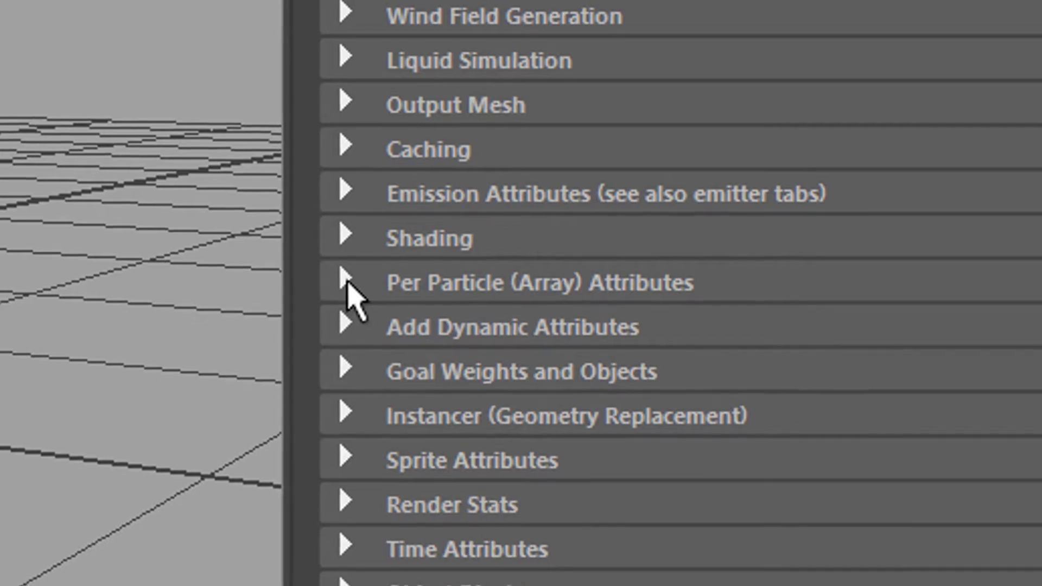
{"action": "left_click", "coordinate": [345, 281]}
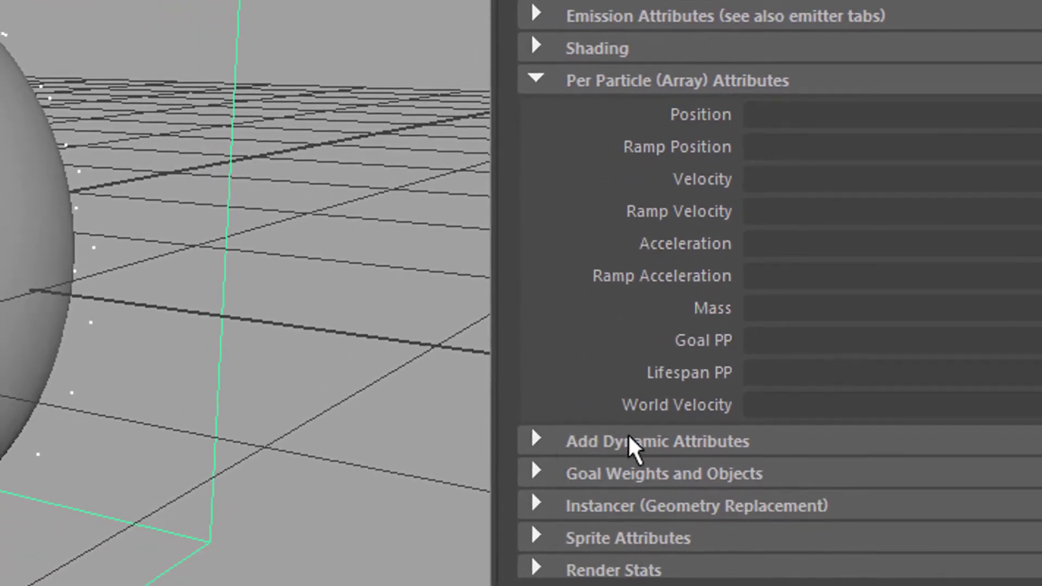
{"action": "left_click", "coordinate": [538, 441]}
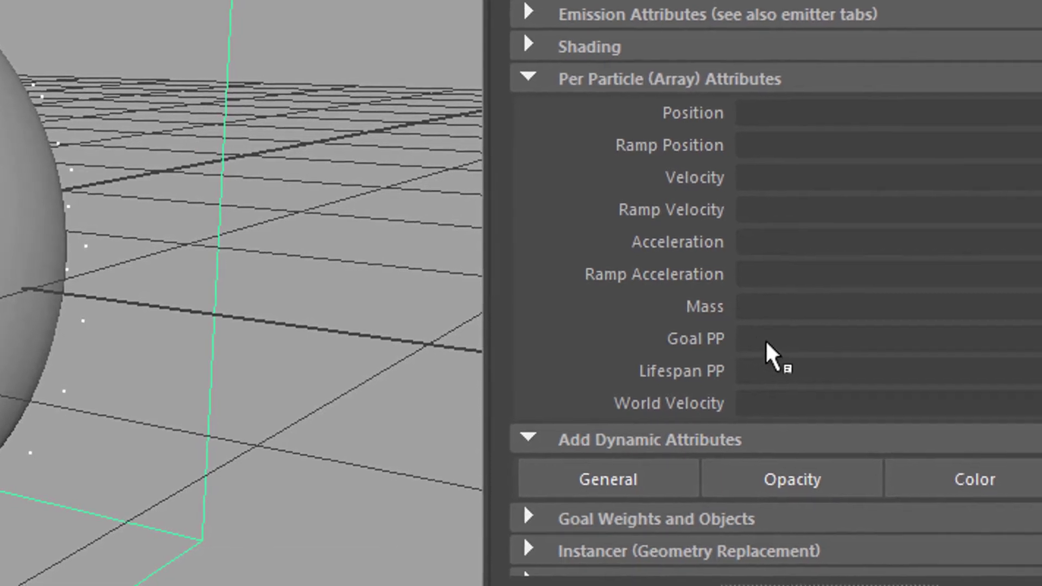
{"action": "right_click", "coordinate": [759, 339]}
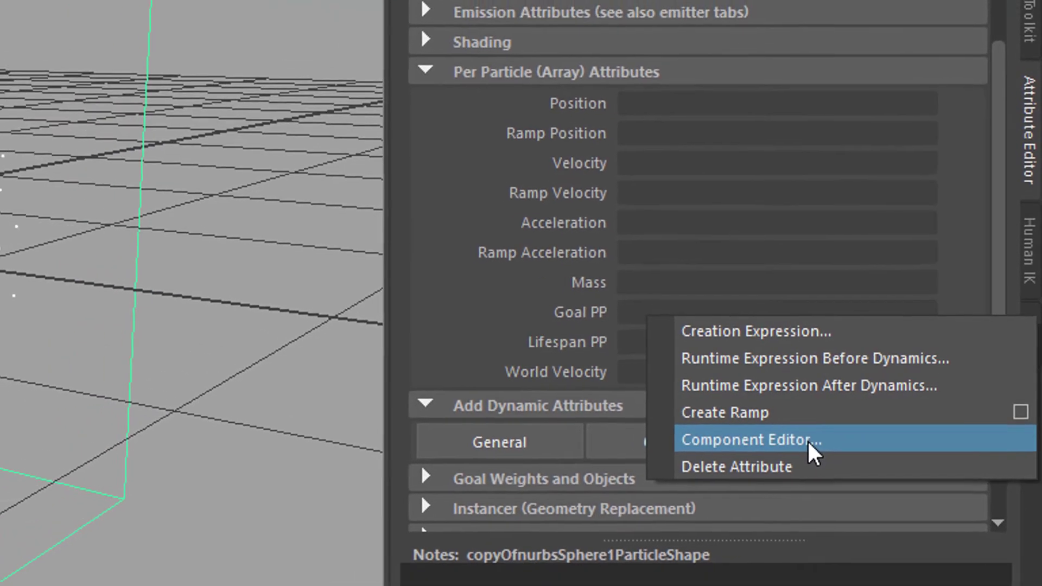
{"action": "left_click", "coordinate": [809, 439]}
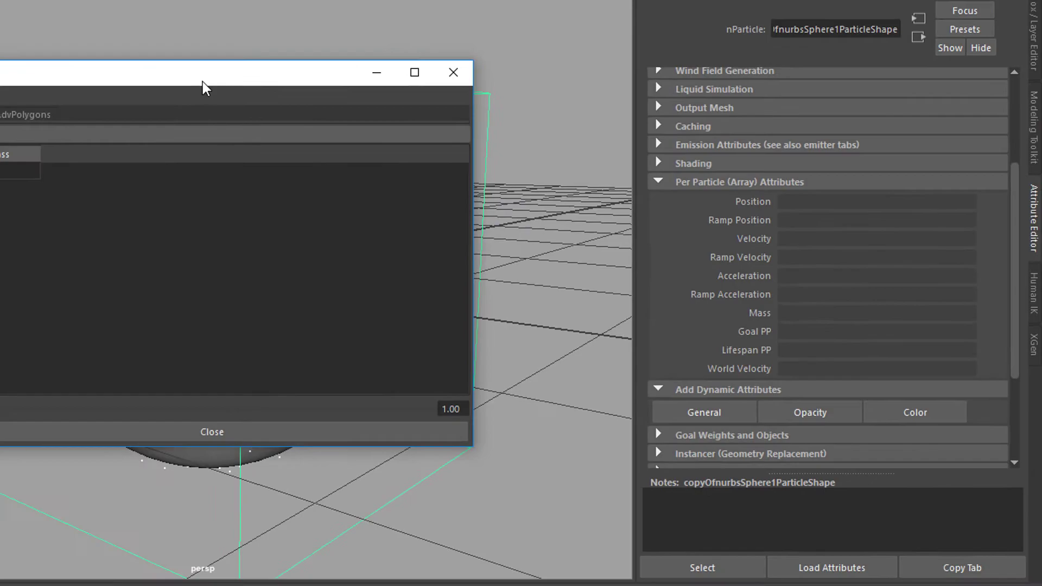
{"action": "left_click_drag", "start_coordinate": [203, 81], "coordinate": [769, 79]}
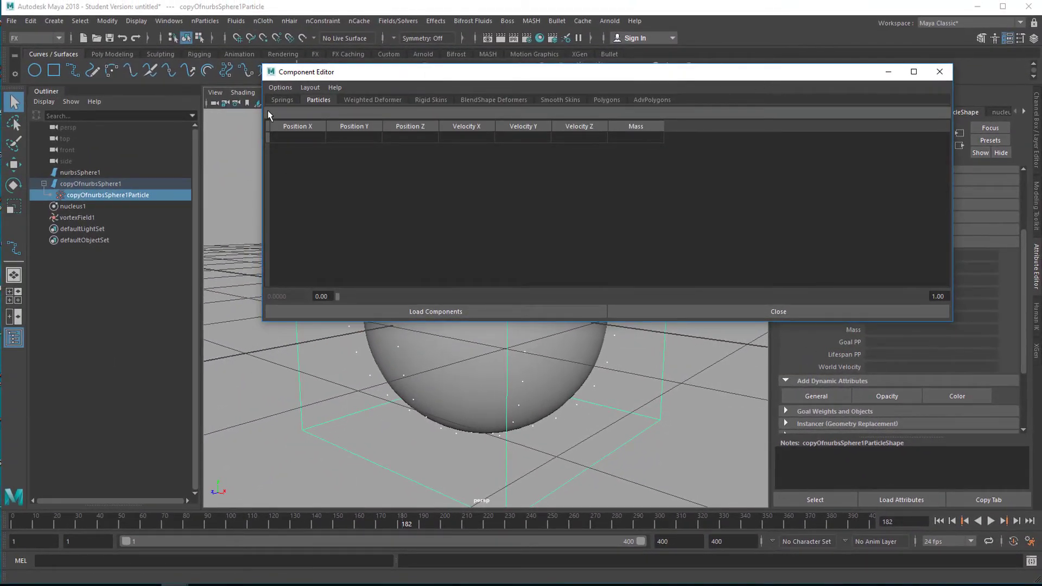
- Look through the Springs, Weighted Deformer and Rigid Skins data in the Component Editor
{"action": "left_click", "coordinate": [282, 101]}
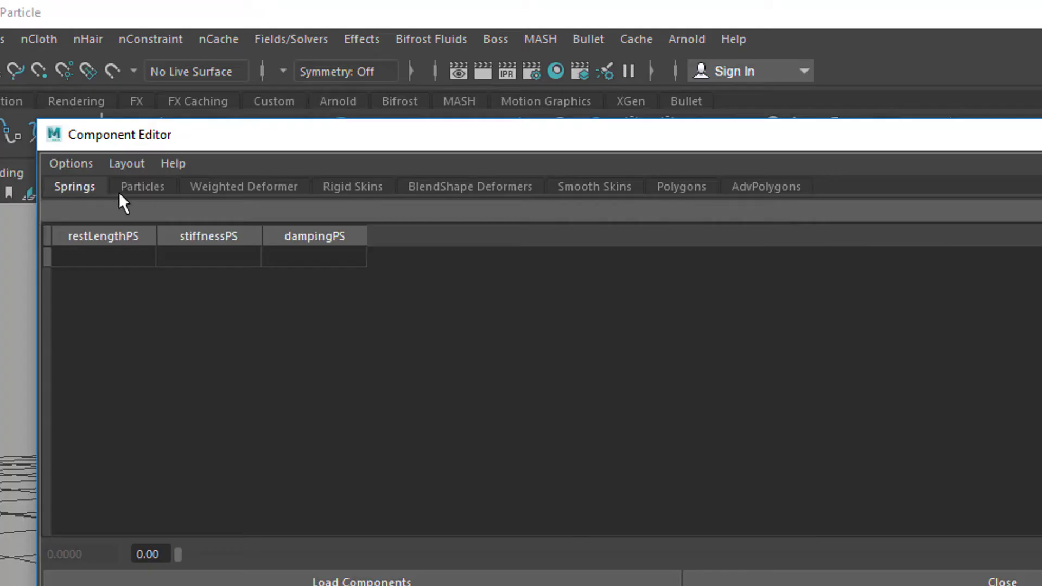
{"action": "left_click", "coordinate": [252, 190]}
{"action": "left_click", "coordinate": [354, 187]}
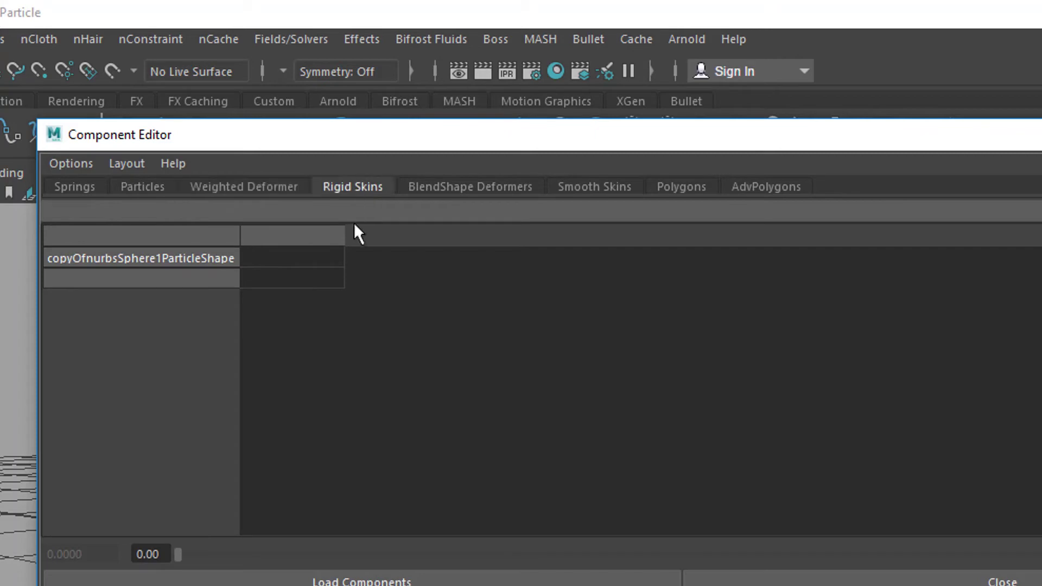
- Show the Particles data in the Component Editor and select a single particle on the sphere in component selection mode
{"action": "left_click", "coordinate": [139, 188]}
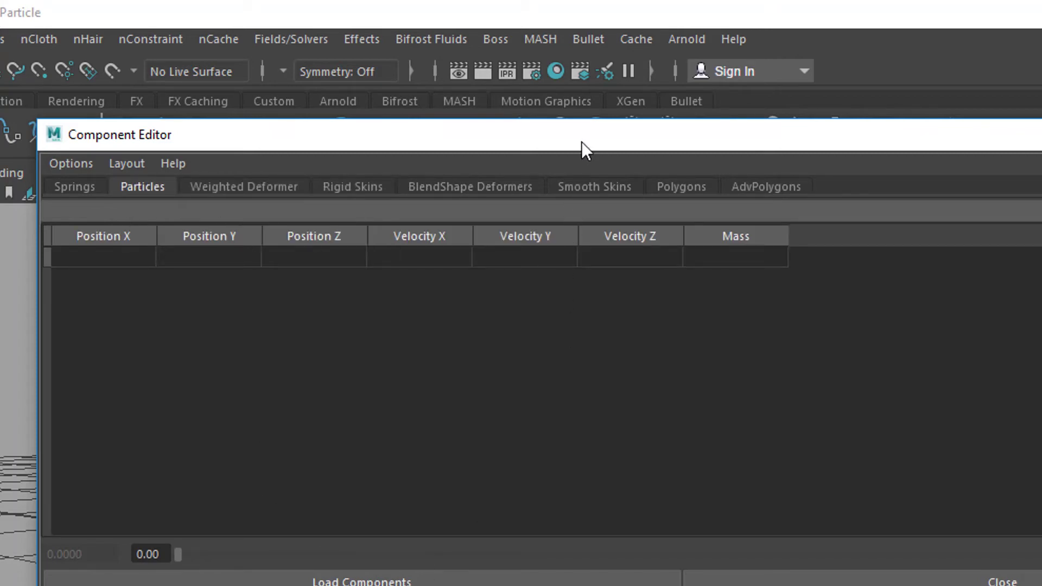
{"action": "left_click_drag", "start_coordinate": [583, 145], "coordinate": [762, 209]}
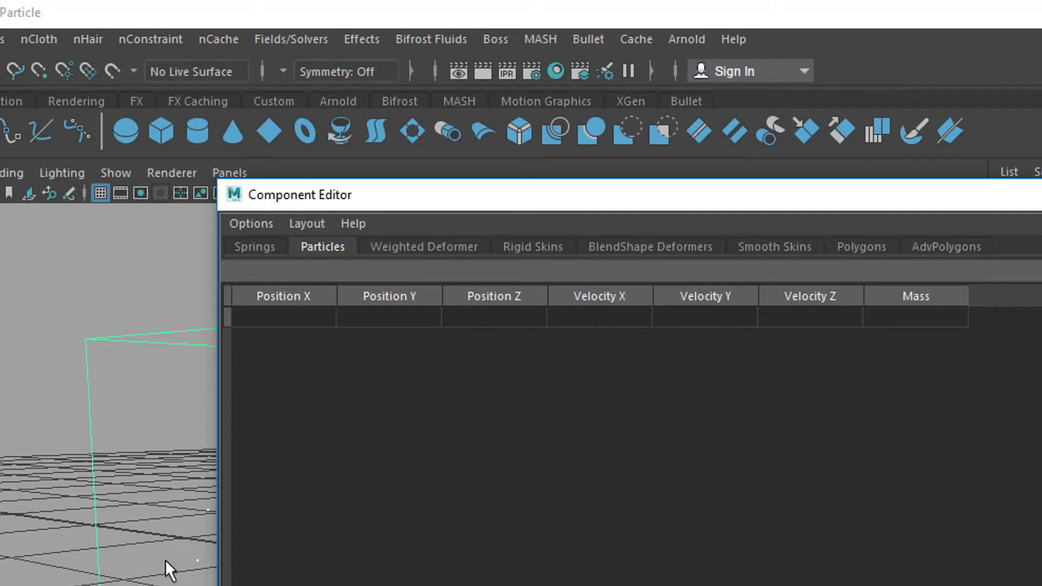
{"action": "key", "text": "F8"}
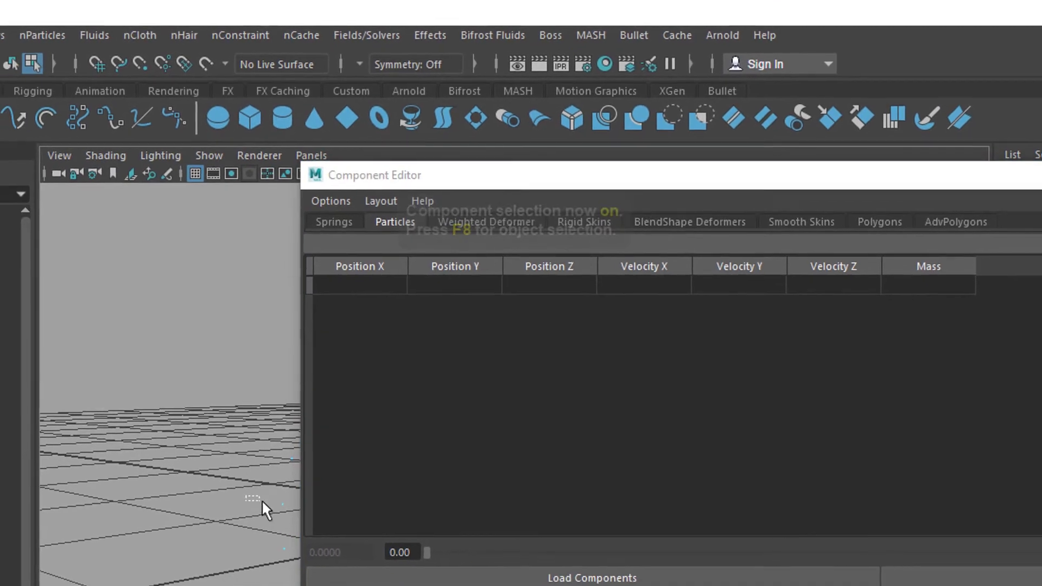
{"action": "left_click_drag", "start_coordinate": [266, 503], "coordinate": [288, 524]}
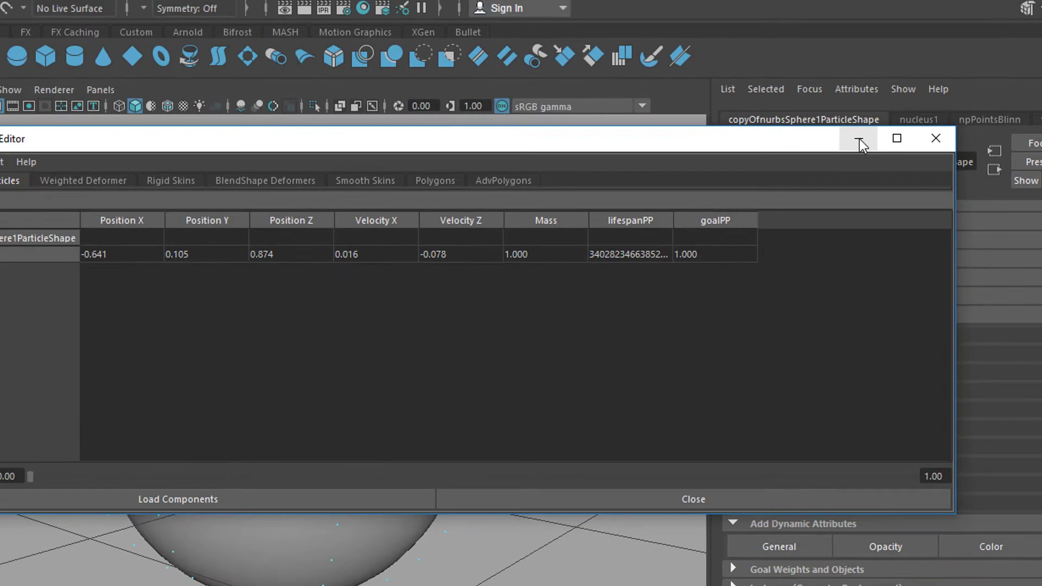
- Minimize the Component Editor and switch to an enlarged single side view of the sphere's particles
{"action": "left_click", "coordinate": [859, 139]}
{"action": "key", "text": "space"}
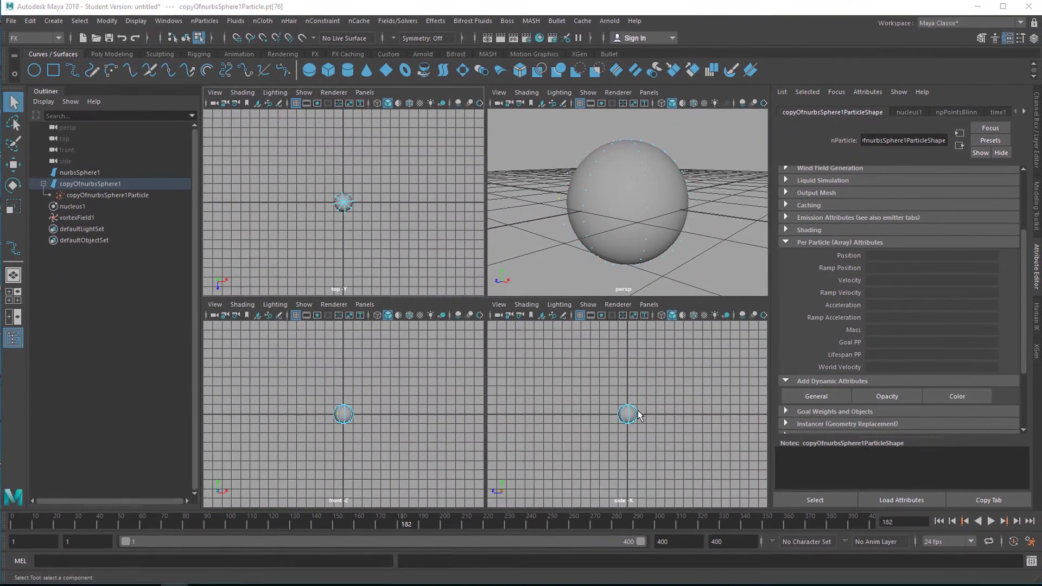
{"action": "key", "text": "space"}
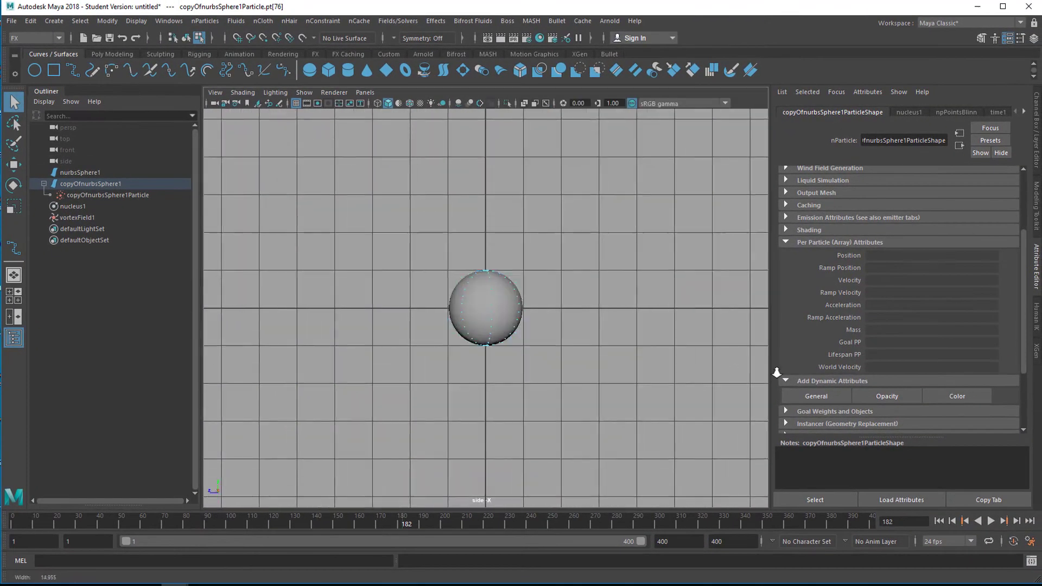
{"action": "scroll", "coordinate": [540, 376], "scroll_direction": "up", "scroll_amount": 4}
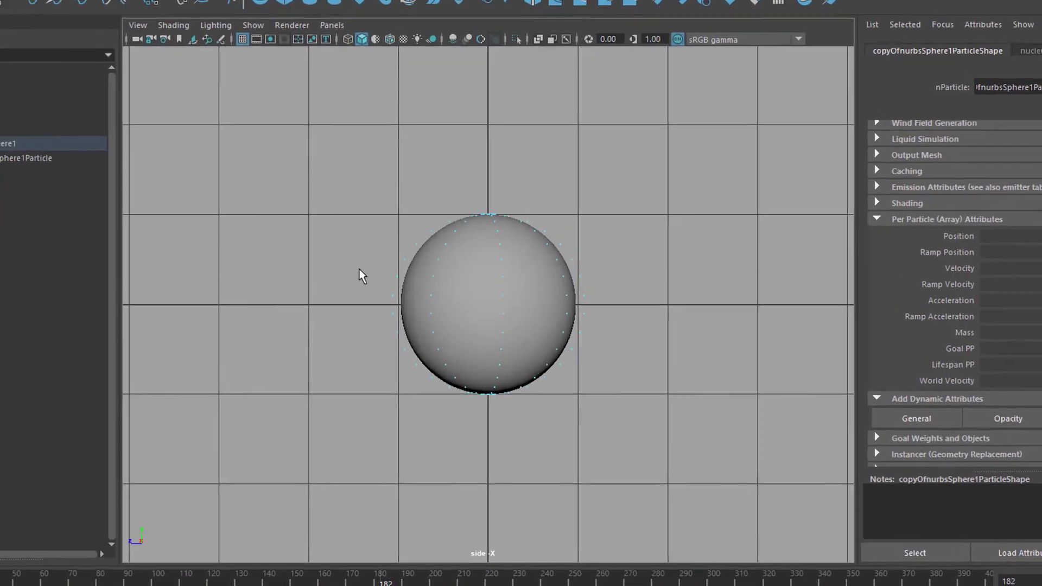
- Select the four middle rows of particles around the sphere and set their goalPP to 0.1 in the Component Editor
{"action": "left_click_drag", "start_coordinate": [386, 282], "coordinate": [670, 354]}
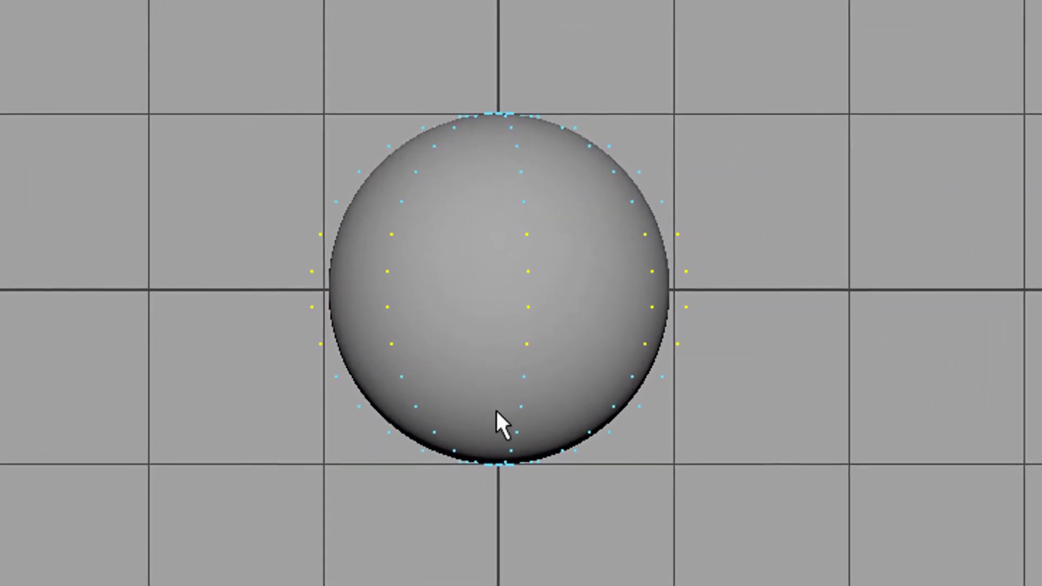
{"action": "right_click_drag", "start_coordinate": [505, 425], "coordinate": [1040, 442], "text": "alt"}
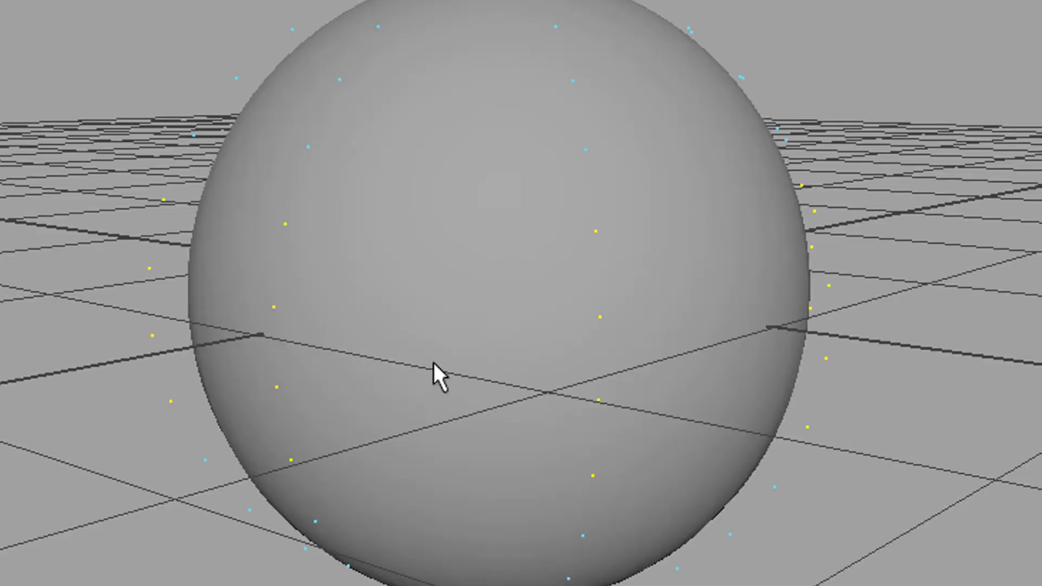
{"action": "left_click_drag", "start_coordinate": [434, 362], "coordinate": [507, 367], "text": "alt"}
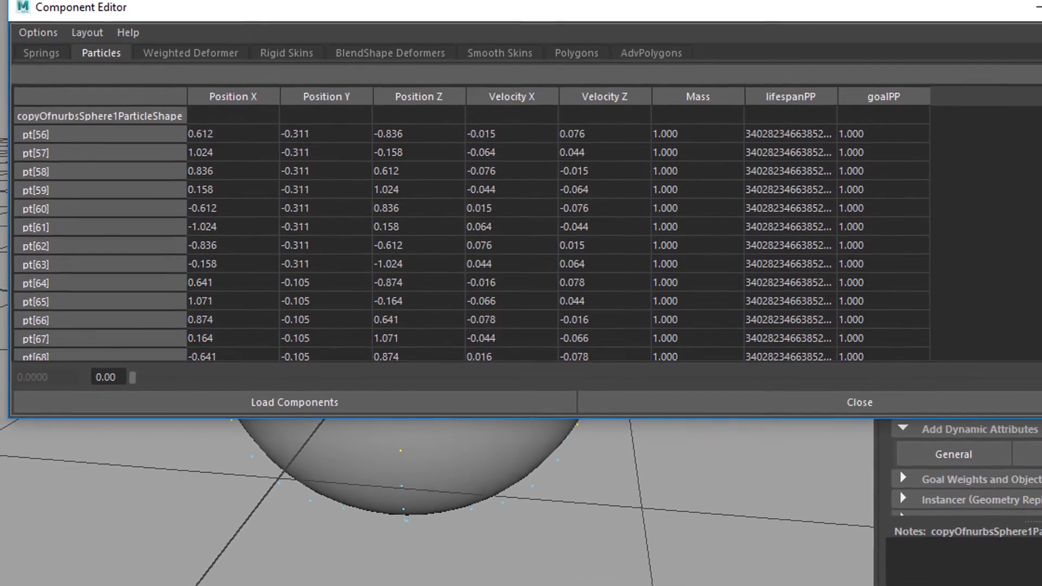
{"action": "left_click_drag", "start_coordinate": [1040, 418], "coordinate": [1041, 578]}
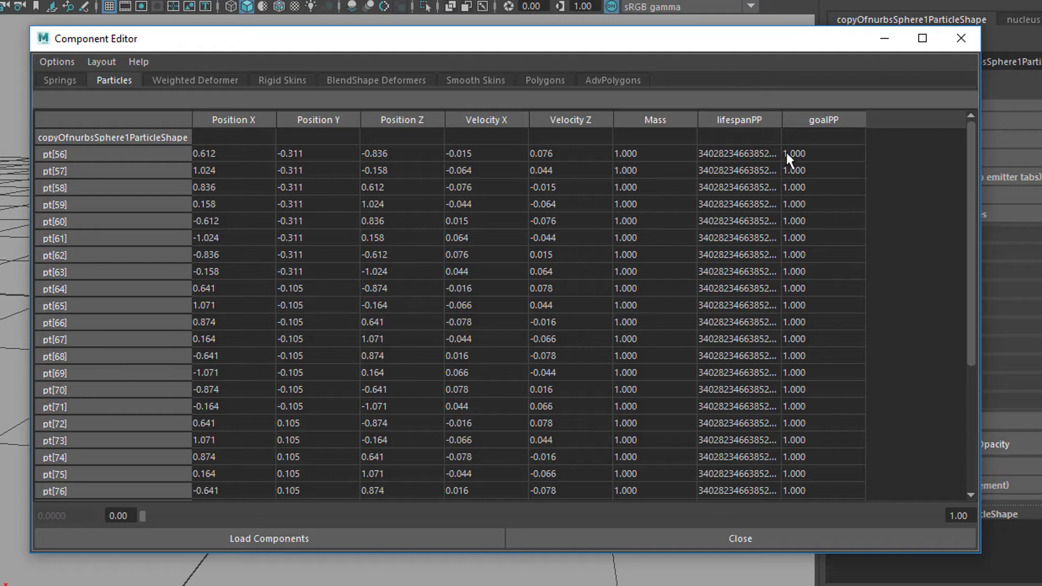
{"action": "left_click_drag", "start_coordinate": [783, 150], "coordinate": [862, 511]}
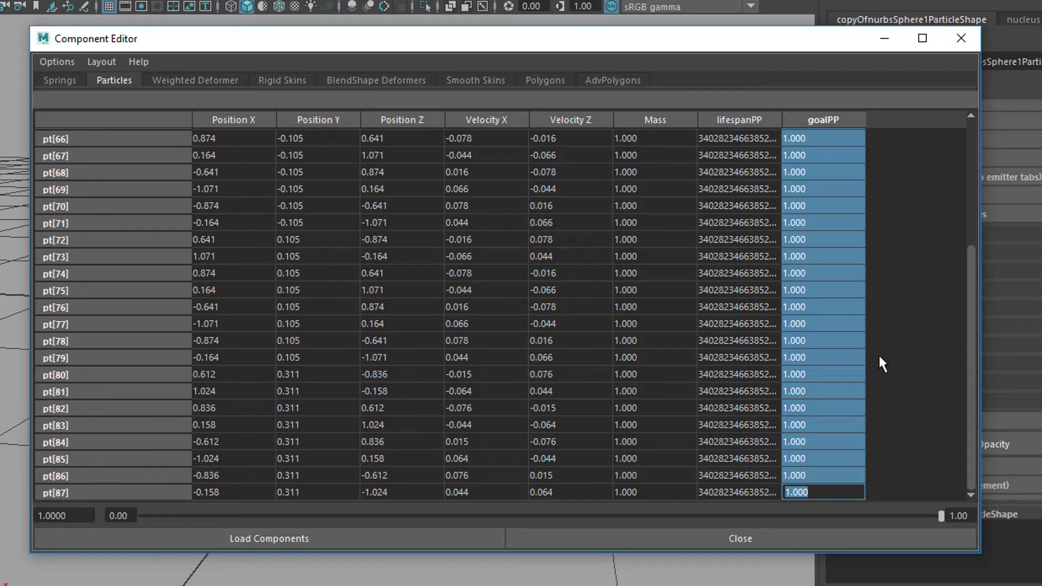
{"action": "type", "text": "0.1"}
{"action": "key", "text": "Return"}
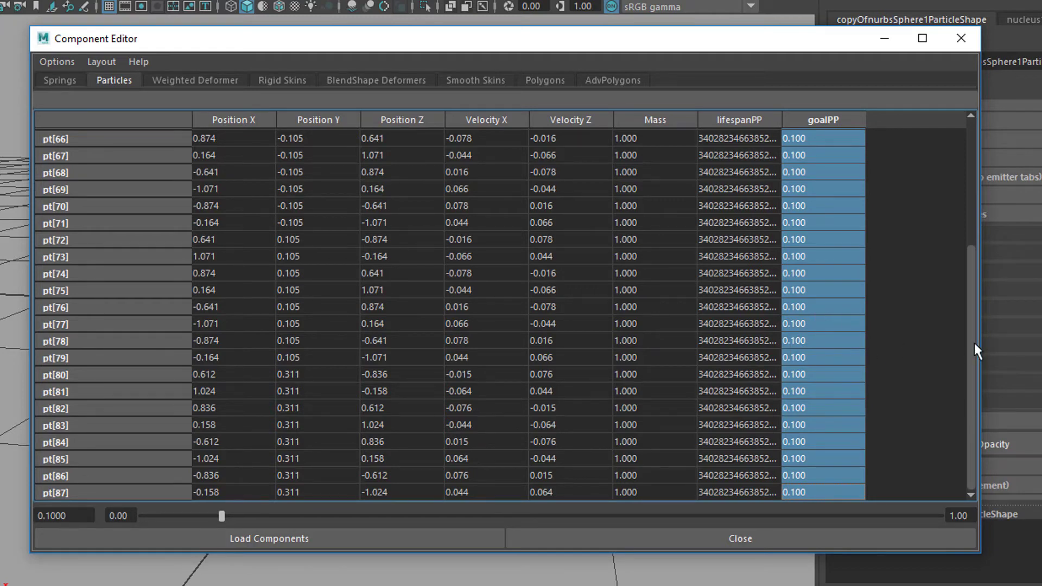
{"action": "left_click_drag", "start_coordinate": [974, 344], "coordinate": [990, 388]}
{"action": "left_click", "coordinate": [958, 40]}
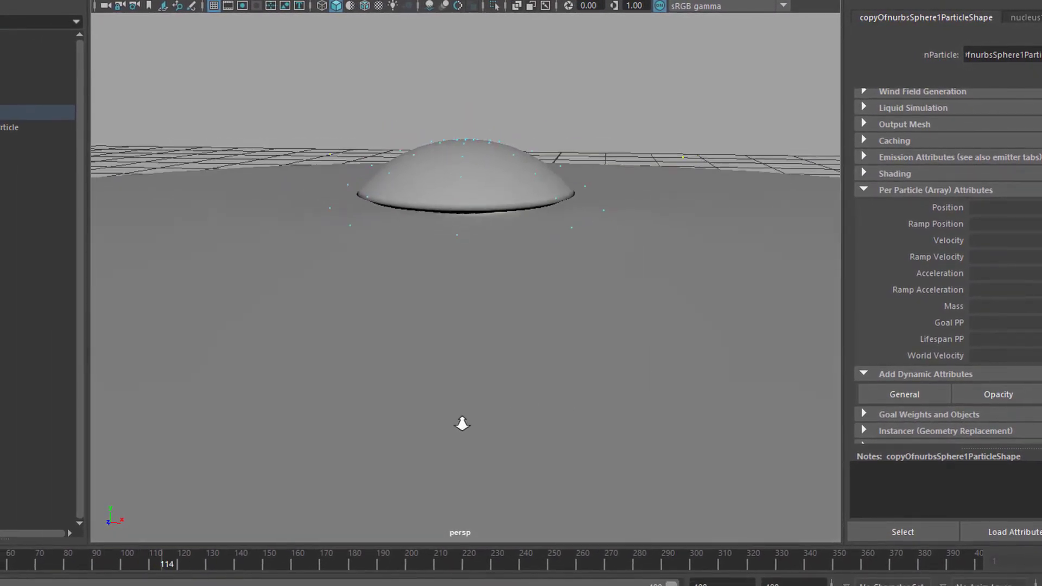
- Play the simulation in the perspective view, examine the sphere's deformation from several angles, and rewind to the first frame
{"action": "right_click_drag", "start_coordinate": [439, 429], "coordinate": [679, 412], "text": "alt"}
{"action": "left_click_drag", "start_coordinate": [679, 412], "coordinate": [602, 389], "text": "alt"}
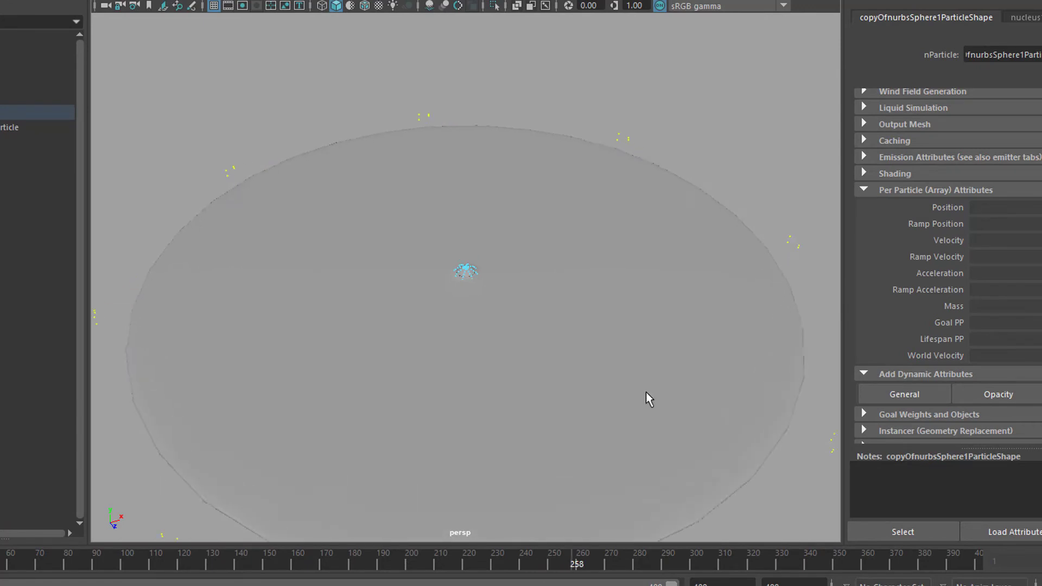
{"action": "right_click_drag", "start_coordinate": [646, 391], "coordinate": [698, 397], "text": "alt"}
{"action": "left_click_drag", "start_coordinate": [789, 377], "coordinate": [796, 333], "text": "alt"}
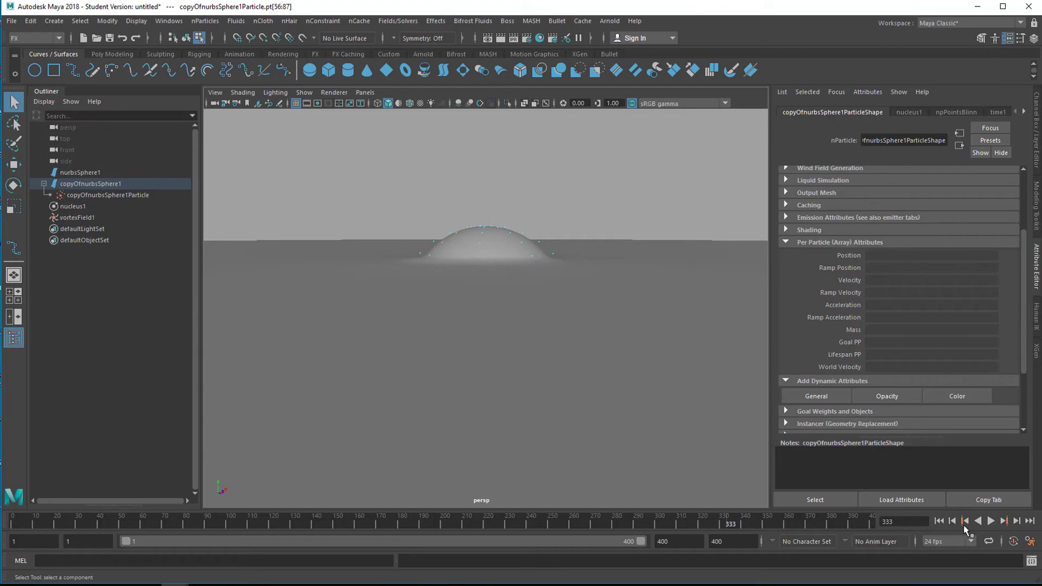
{"action": "left_click", "coordinate": [940, 521]}
- In the side view, select the particle rows directly above and below the middle band and set their goalPP to 0.2
{"action": "left_click_drag", "start_coordinate": [532, 370], "coordinate": [630, 374], "text": "alt"}
{"action": "key", "text": "space"}
{"action": "key", "text": "space"}
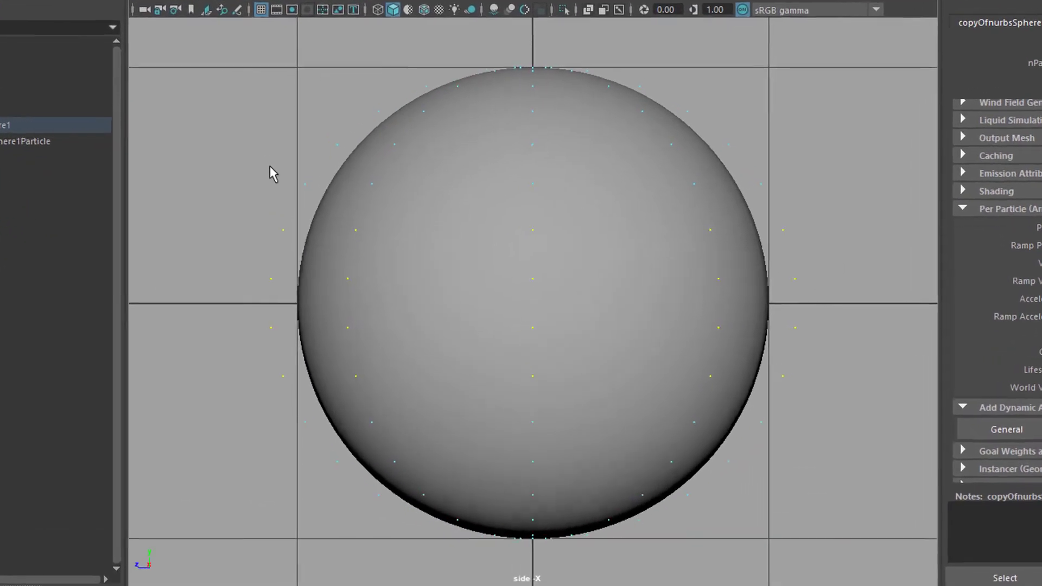
{"action": "left_click_drag", "start_coordinate": [272, 172], "coordinate": [802, 196]}
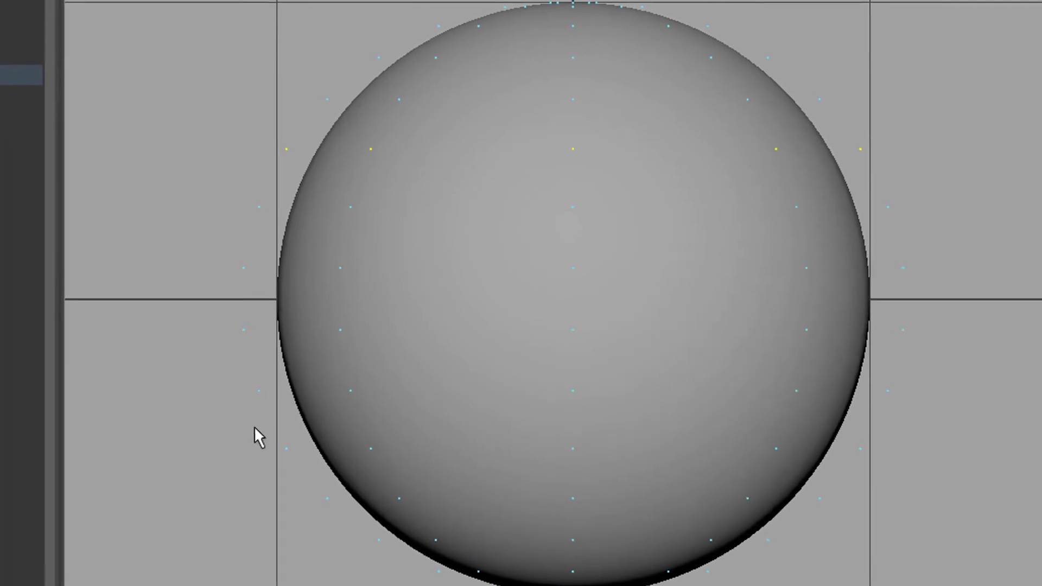
{"action": "left_click_drag", "start_coordinate": [264, 436], "coordinate": [950, 482]}
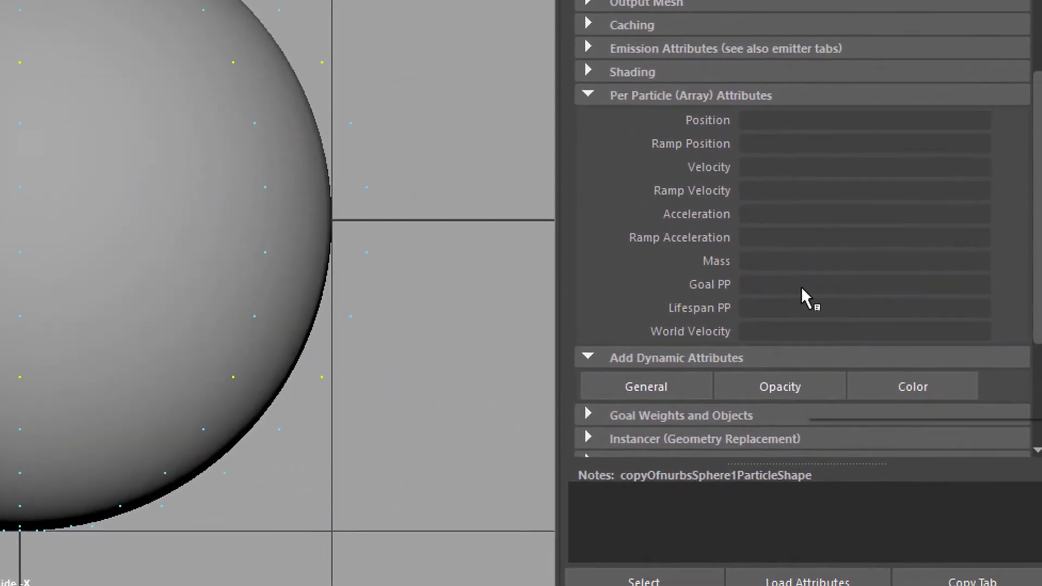
{"action": "right_click", "coordinate": [991, 315]}
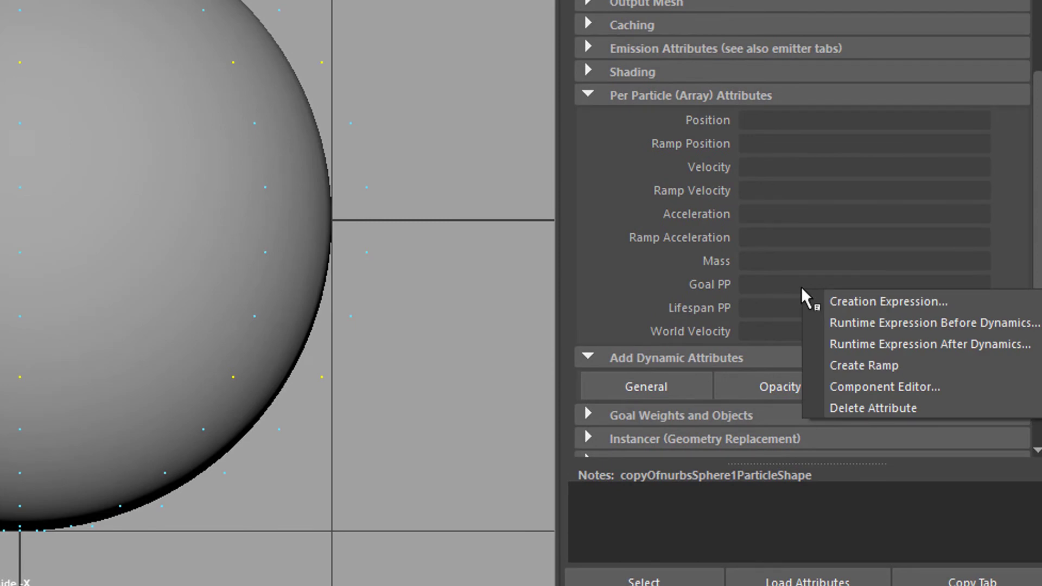
{"action": "left_click", "coordinate": [888, 386]}
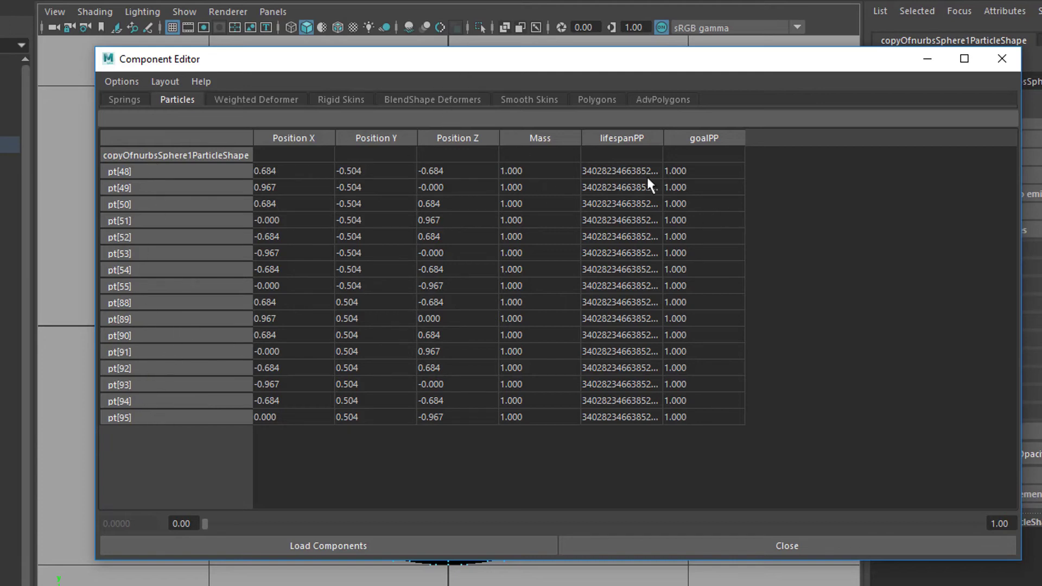
{"action": "left_click_drag", "start_coordinate": [666, 173], "coordinate": [748, 423]}
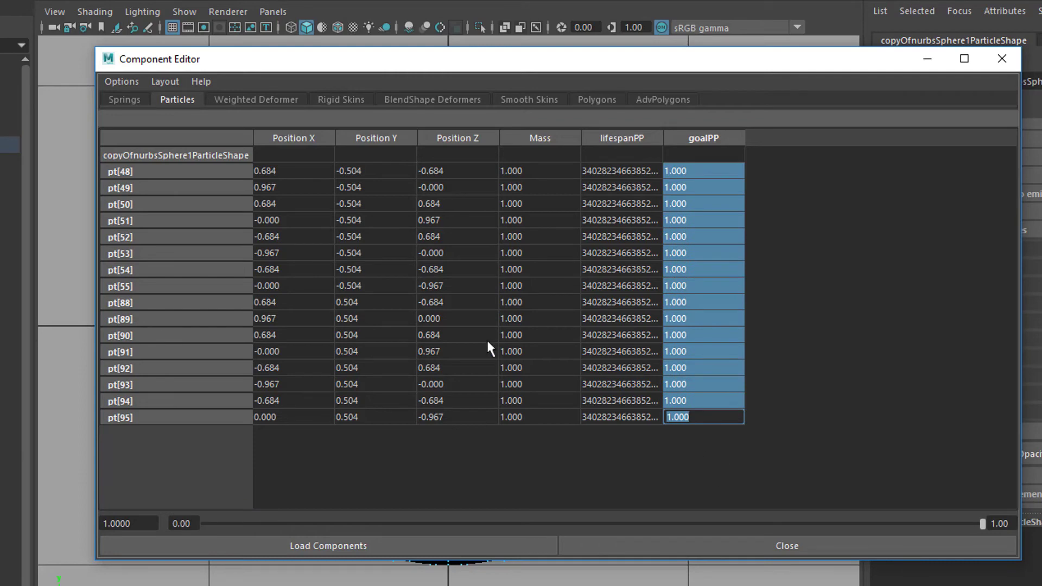
{"action": "type", "text": "0.2"}
{"action": "key", "text": "Return"}
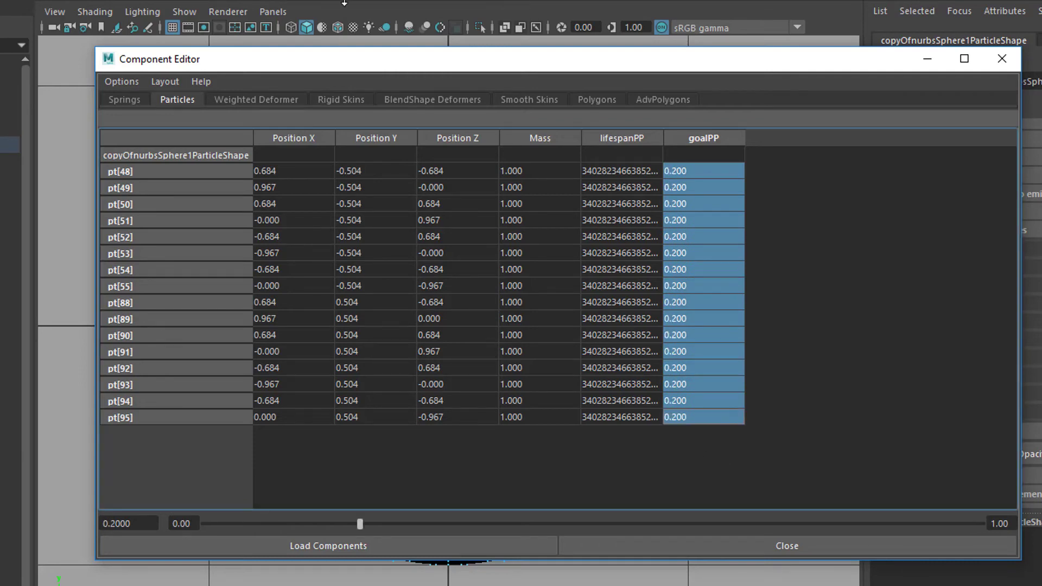
{"action": "left_click", "coordinate": [1003, 60]}
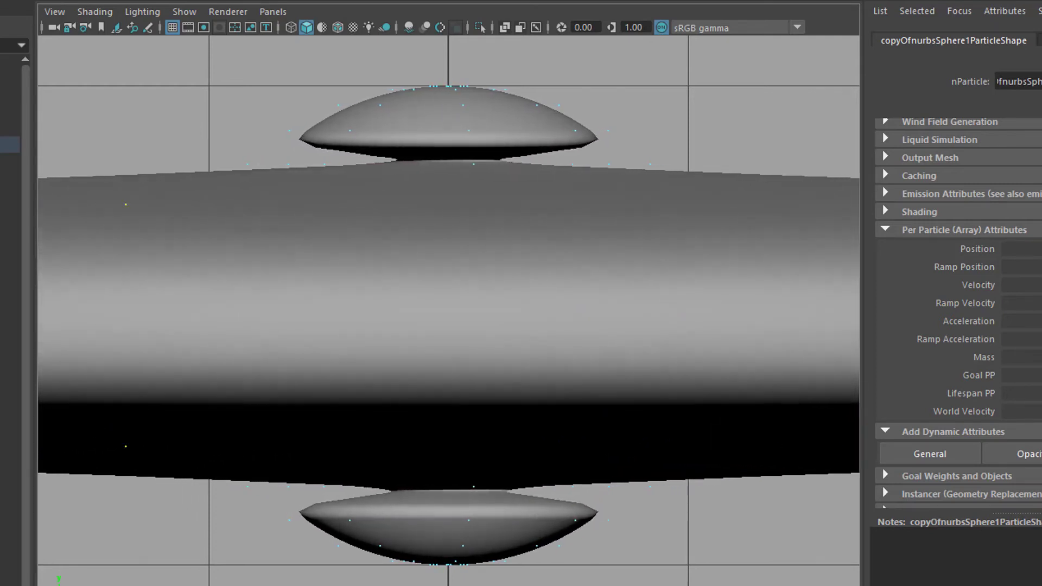
- Play the simulation and examine the sphere's deformation in an enlarged perspective view
{"action": "key", "text": "space"}
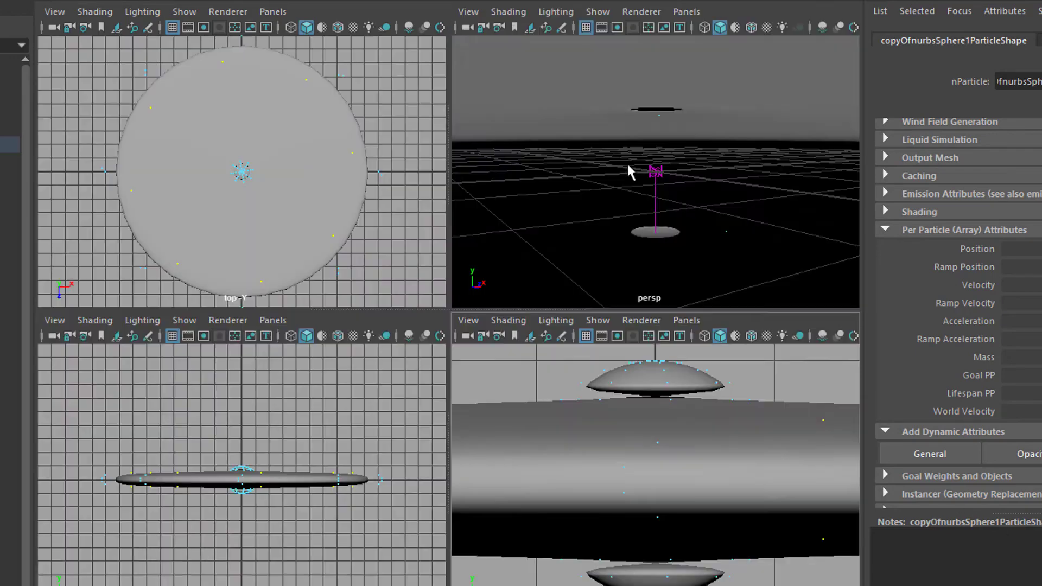
{"action": "key", "text": "space"}
{"action": "left_click_drag", "start_coordinate": [624, 314], "coordinate": [807, 344], "text": "alt"}
{"action": "scroll", "coordinate": [600, 323], "scroll_direction": "up", "scroll_amount": 3}
{"action": "left_click_drag", "start_coordinate": [600, 324], "coordinate": [724, 462], "text": "alt"}
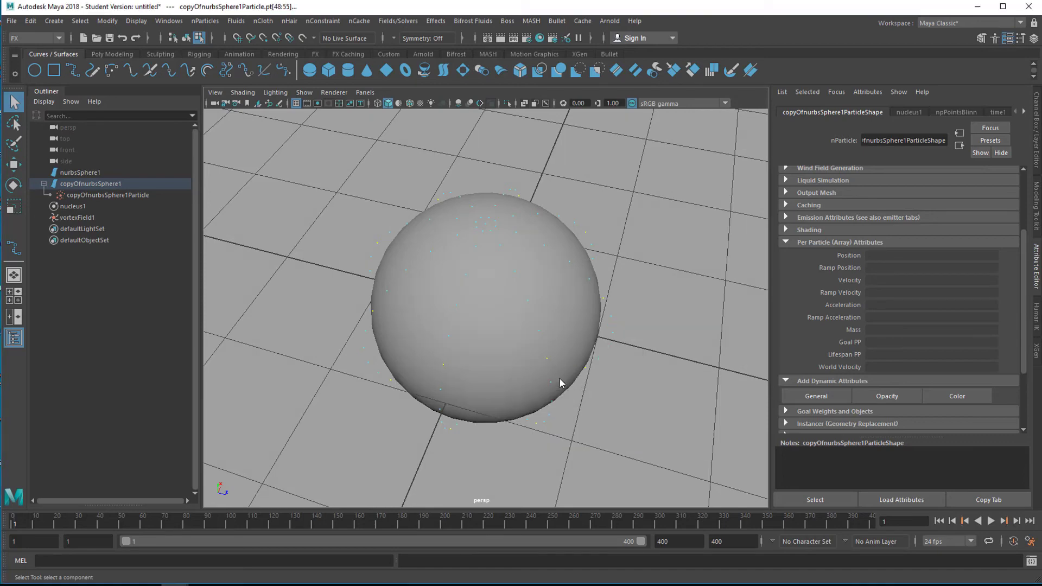
- In the top view, select one diagonal column of particles on the sphere and set their goalPP to 0.7
{"action": "key", "text": "space"}
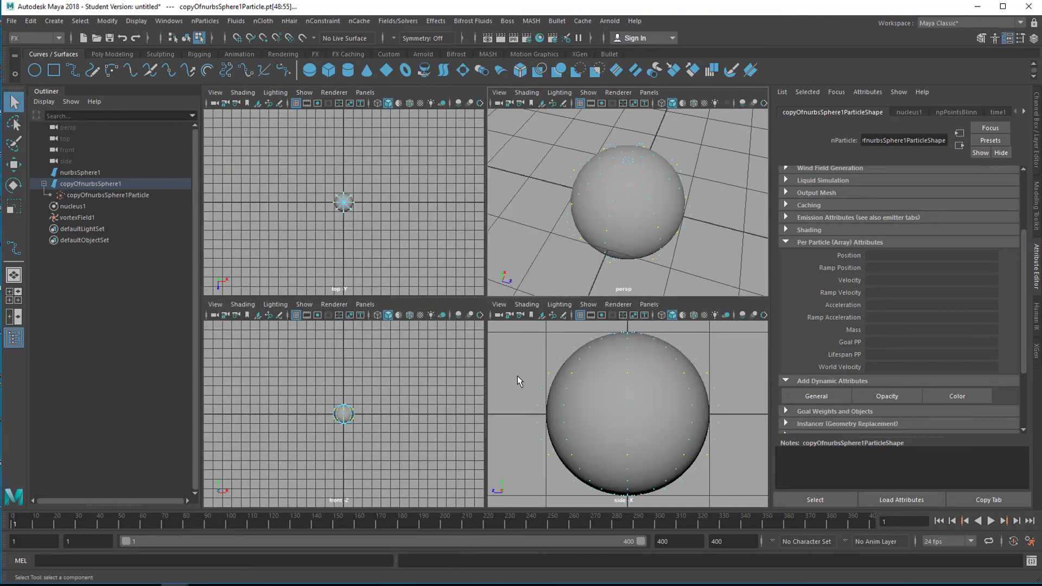
{"action": "right_click_drag", "start_coordinate": [353, 256], "coordinate": [605, 242], "text": "alt"}
{"action": "right_click_drag", "start_coordinate": [319, 225], "coordinate": [279, 231], "text": "alt"}
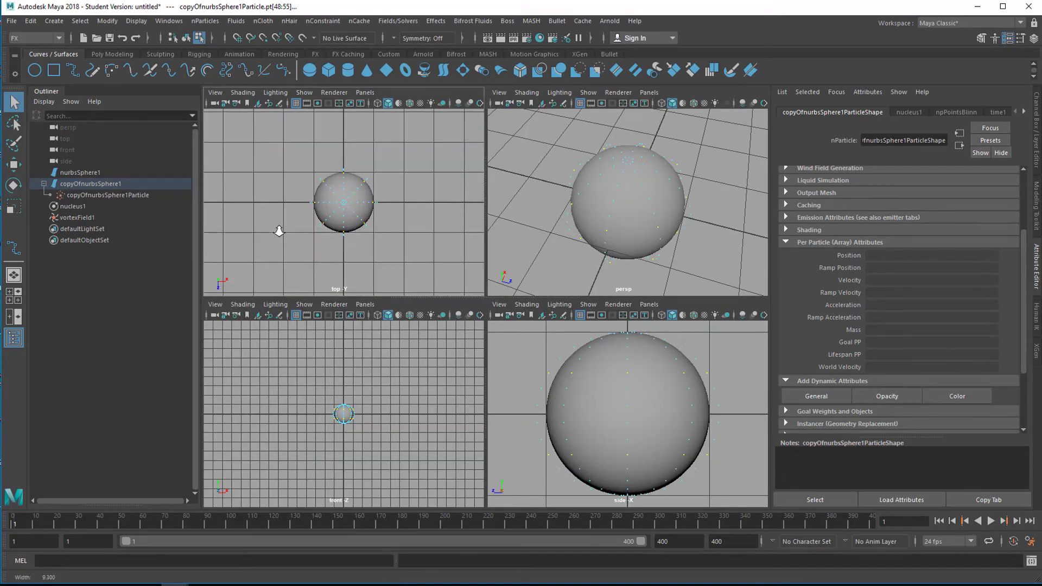
{"action": "key", "text": "space"}
{"action": "right_click_drag", "start_coordinate": [496, 316], "coordinate": [621, 366], "text": "alt"}
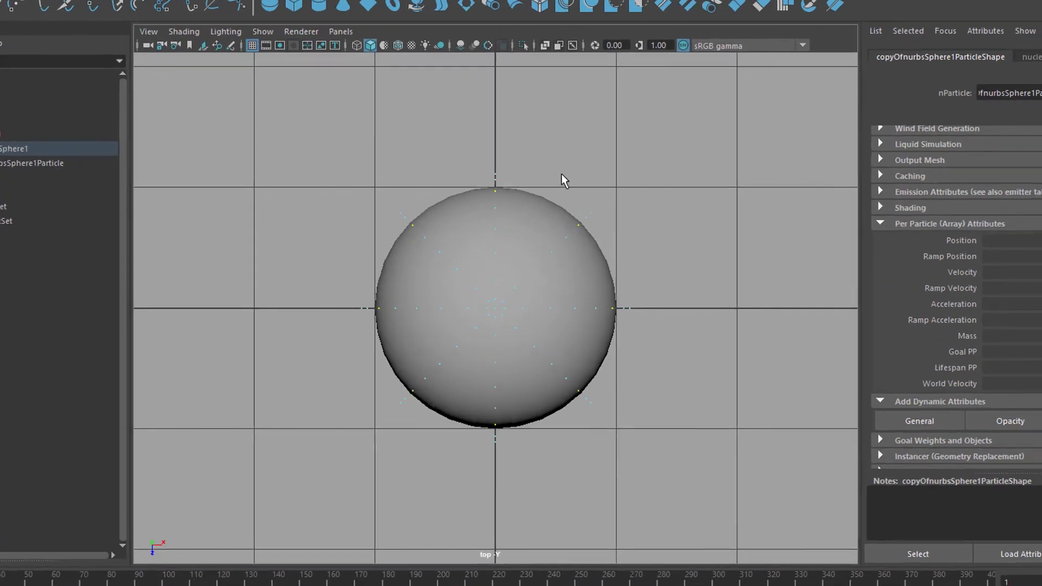
{"action": "left_click_drag", "start_coordinate": [545, 199], "coordinate": [592, 256]}
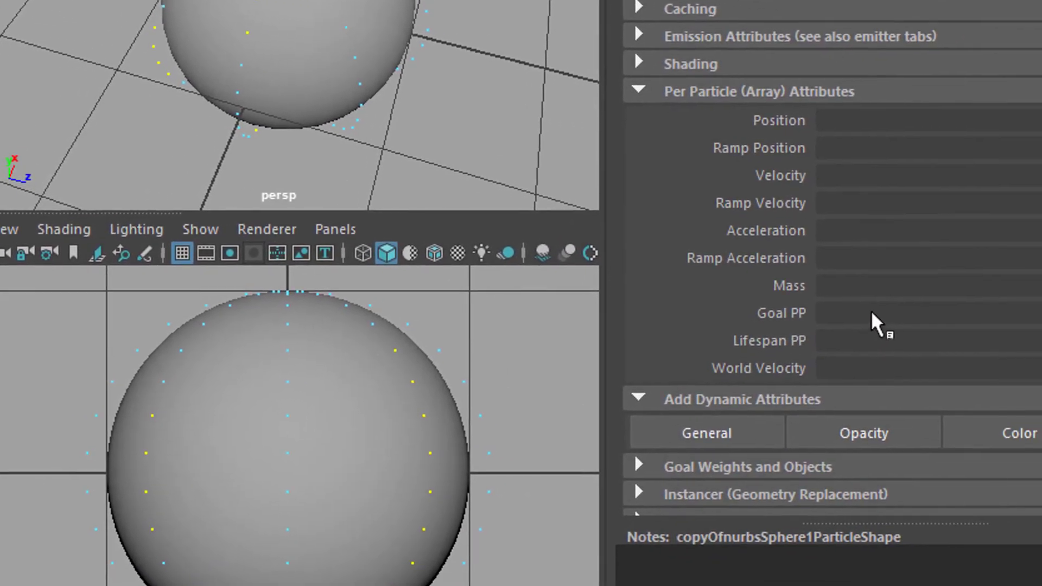
{"action": "right_click", "coordinate": [1006, 334]}
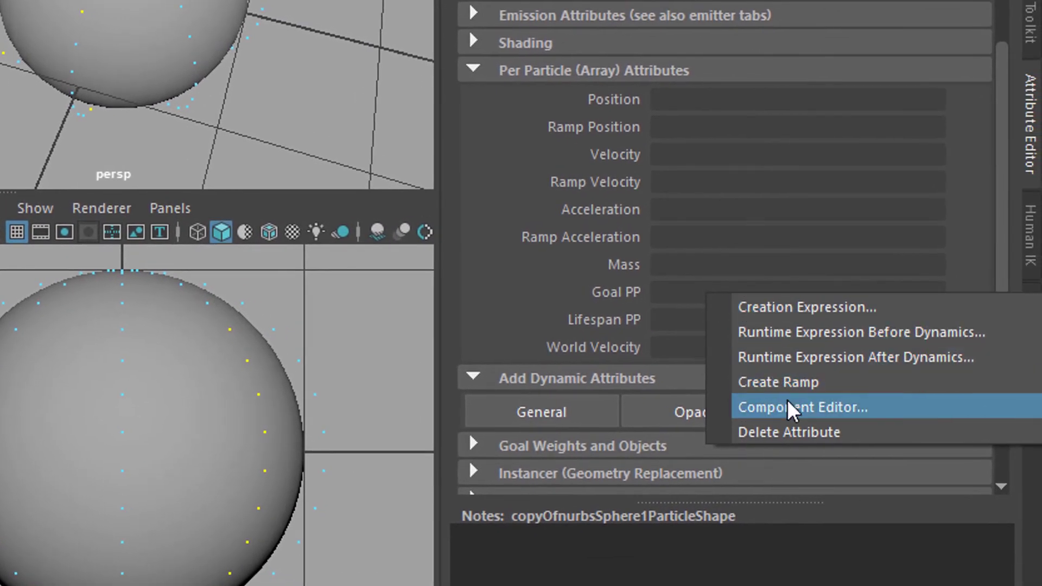
{"action": "left_click", "coordinate": [806, 411]}
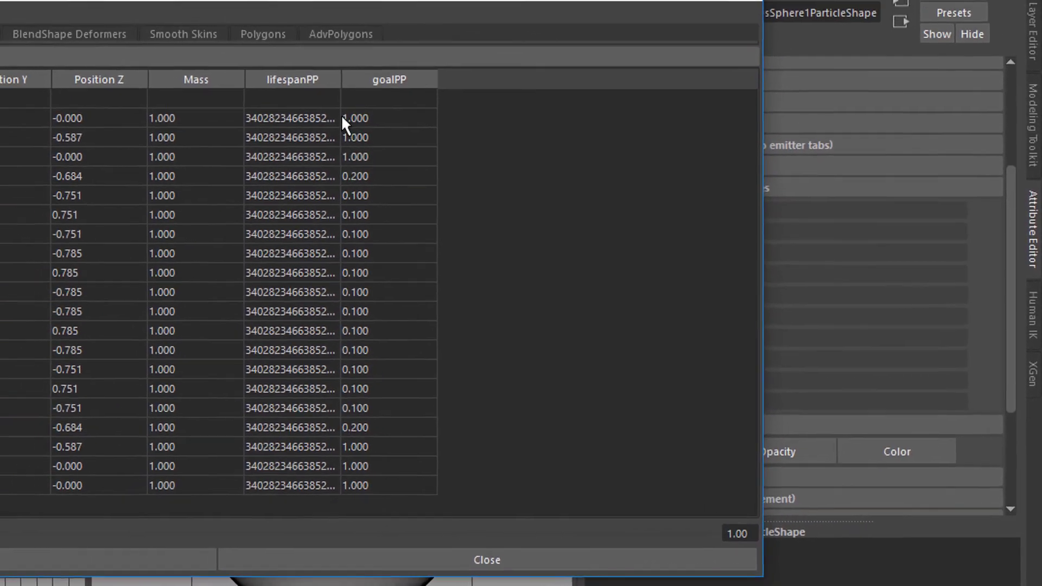
{"action": "left_click_drag", "start_coordinate": [362, 128], "coordinate": [422, 519]}
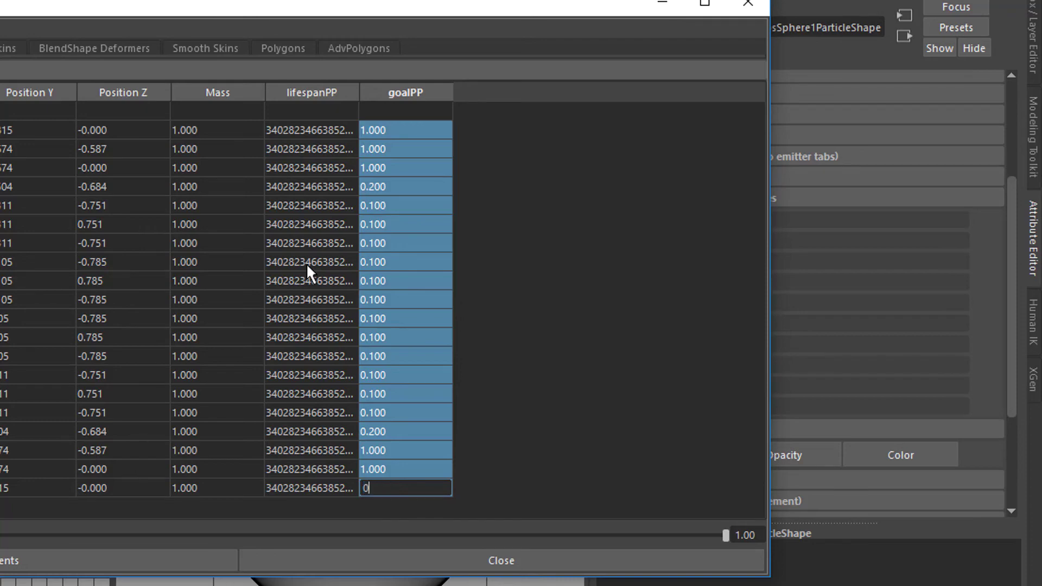
{"action": "type", "text": "0.7"}
{"action": "key", "text": "Return"}
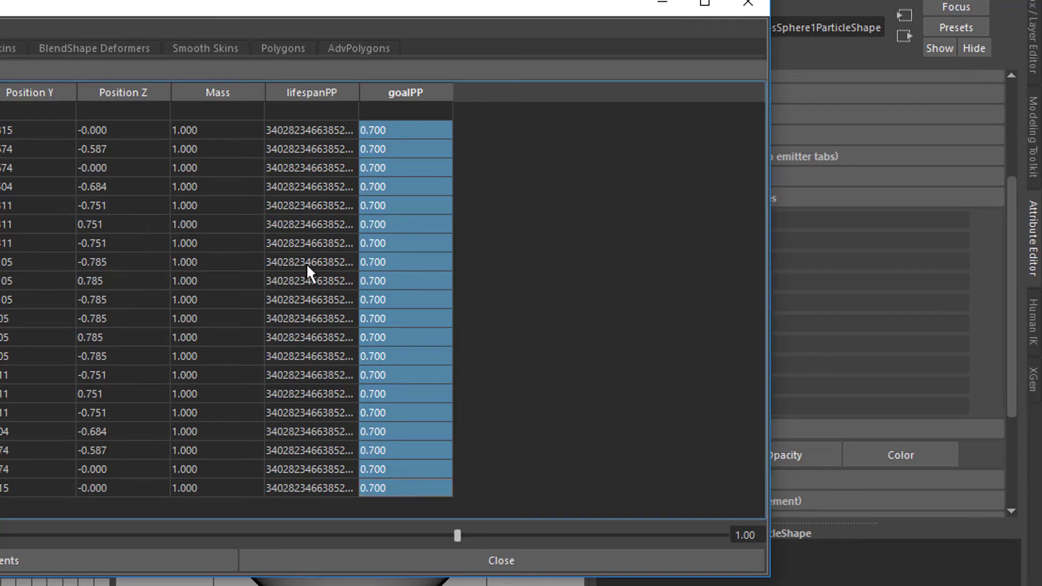
{"action": "left_click", "coordinate": [748, 4]}
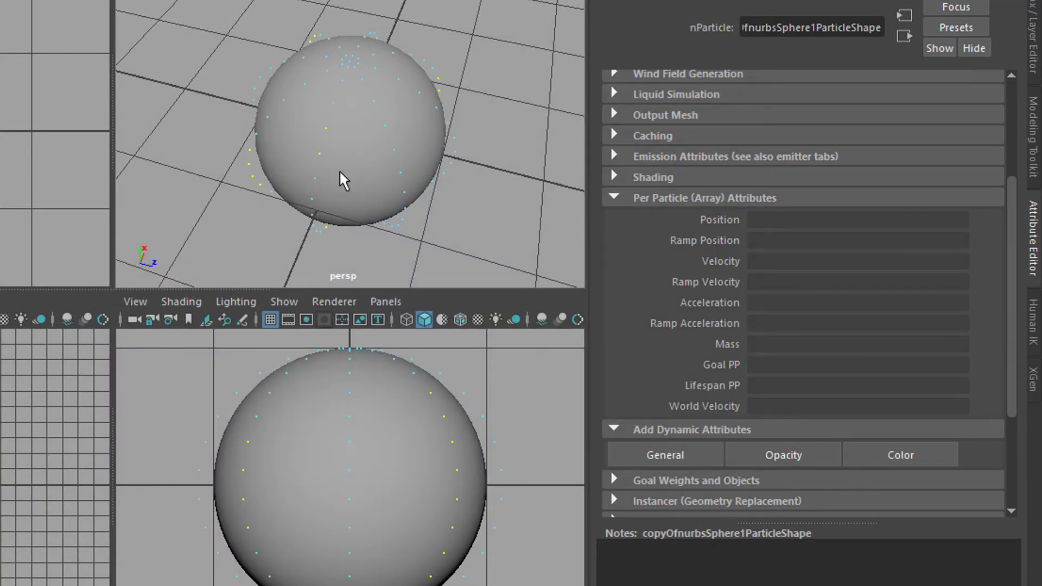
- Replay the simulation in the perspective view and inspect how the column of reweighted particles shapes the surface
{"action": "key", "text": "space"}
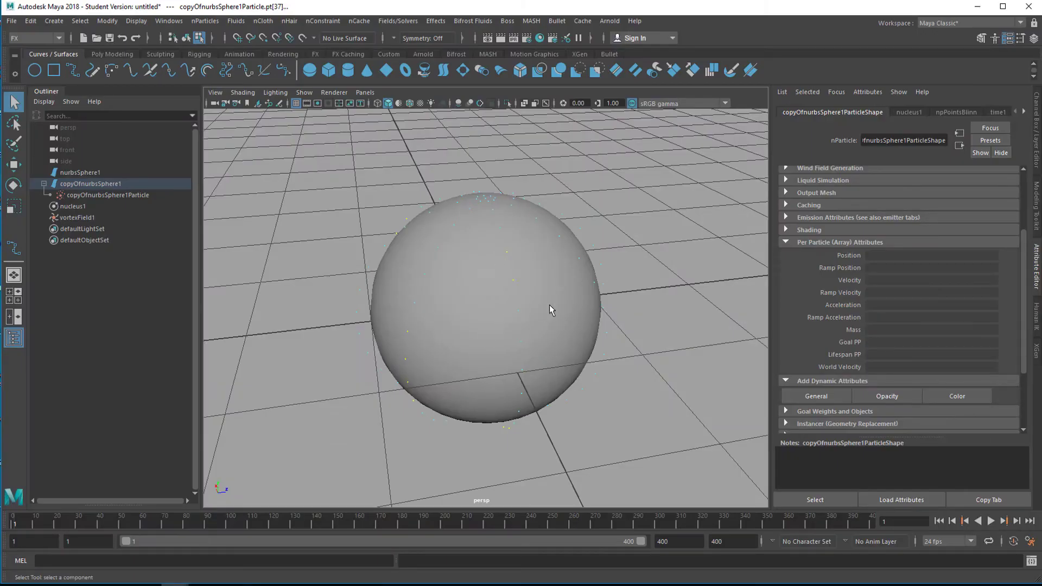
{"action": "left_click_drag", "start_coordinate": [550, 305], "coordinate": [356, 272], "text": "alt"}
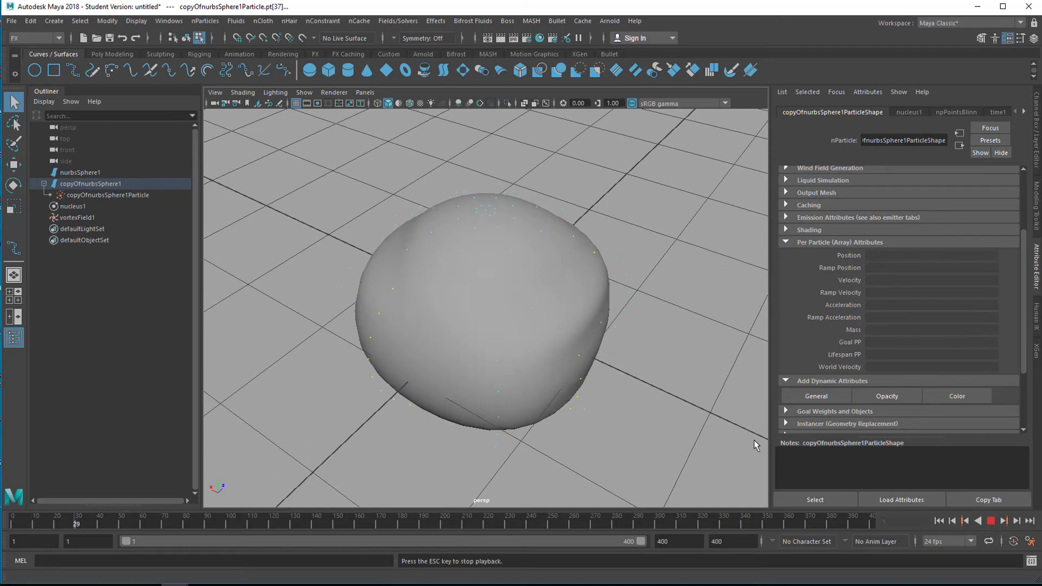
{"action": "left_click_drag", "start_coordinate": [621, 373], "coordinate": [561, 402], "text": "alt"}
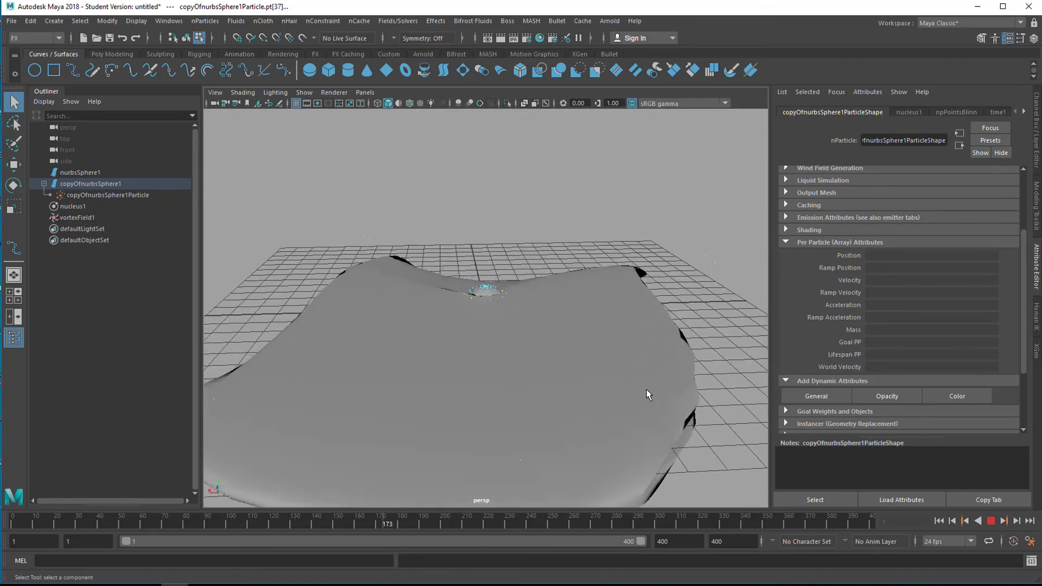
{"action": "left_click_drag", "start_coordinate": [642, 348], "coordinate": [689, 369], "text": "alt"}
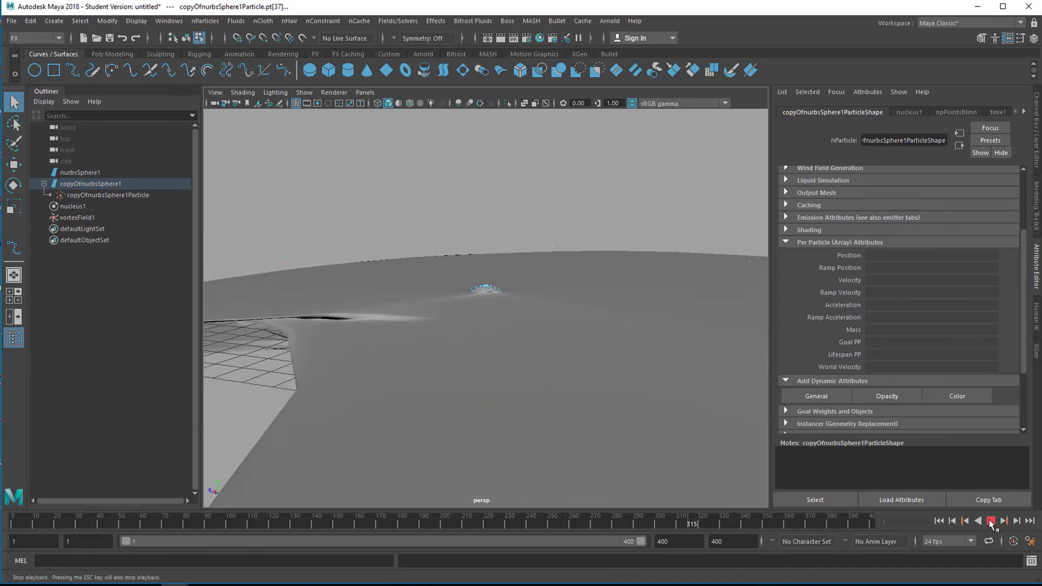
- Set the vortex field's magnitude to 5 and replay the simulation from the first frame
{"action": "left_click", "coordinate": [78, 218]}
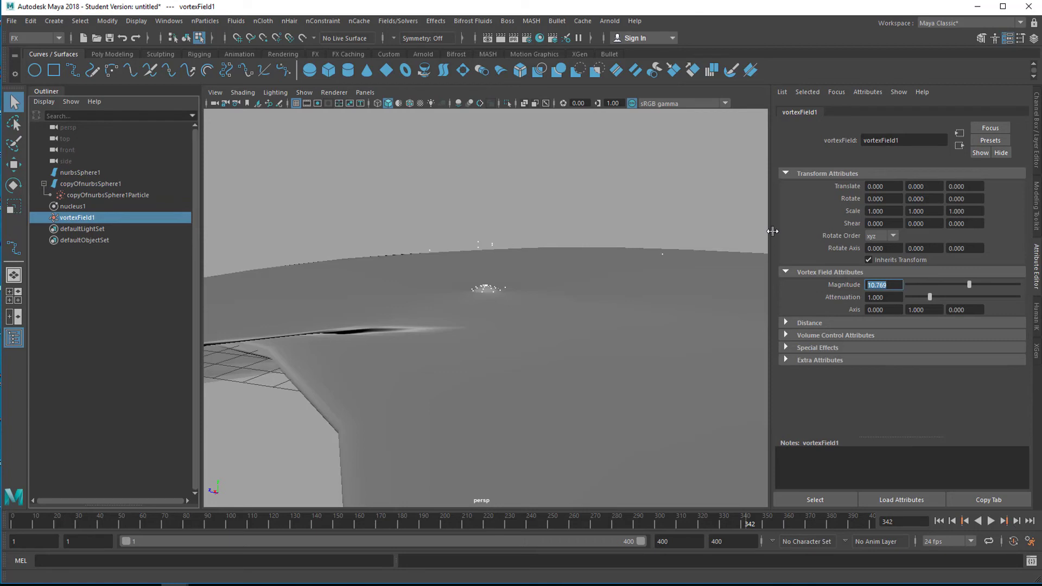
{"action": "left_click", "coordinate": [940, 522]}
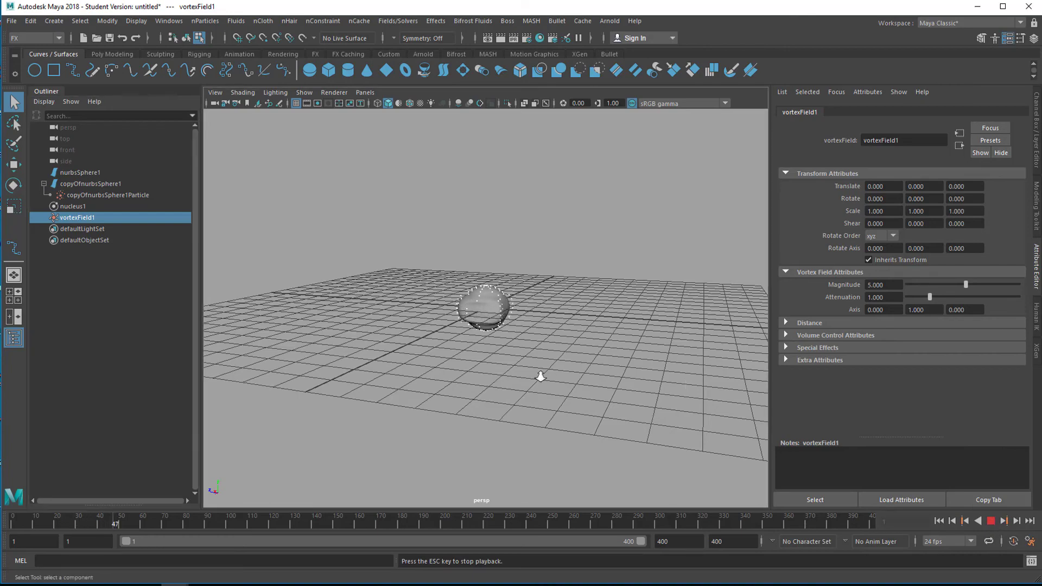
{"action": "left_click_drag", "start_coordinate": [556, 377], "coordinate": [707, 415], "text": "alt"}
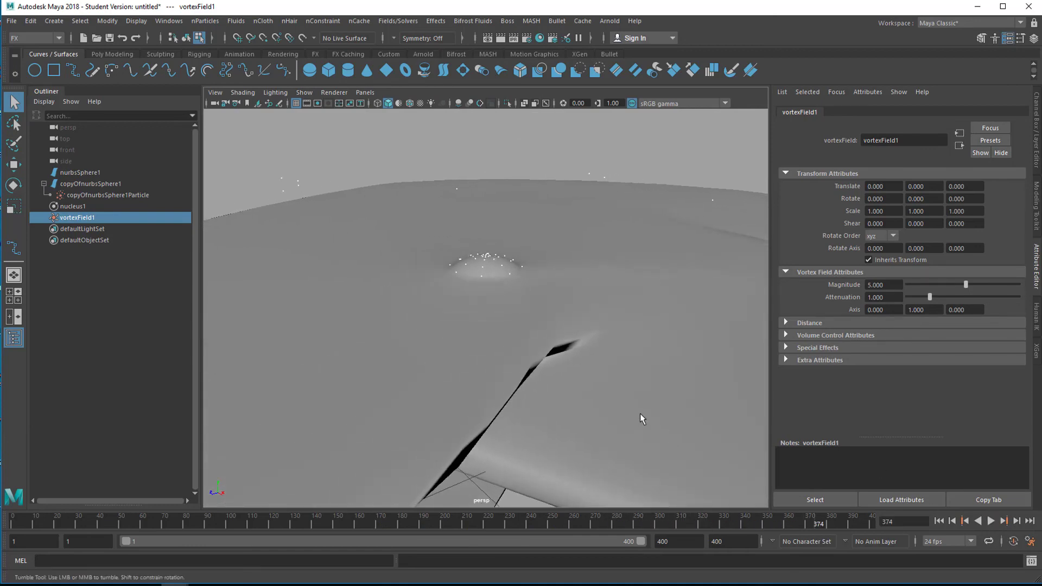
- Select the sphere copy's particle object and inspect the twisted surface from different angles in the perspective view
{"action": "left_click_drag", "start_coordinate": [635, 415], "coordinate": [537, 402], "text": "alt"}
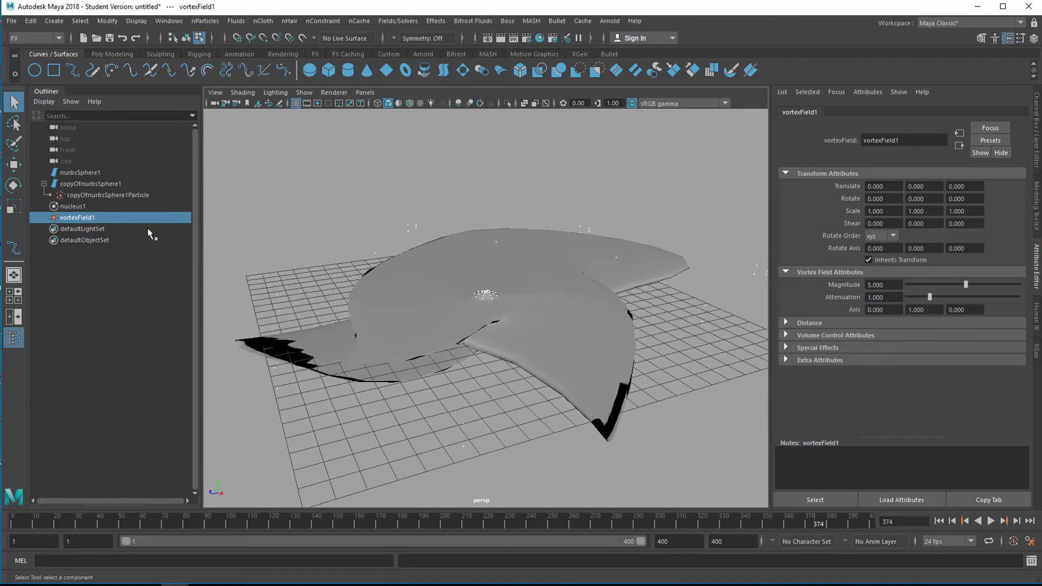
{"action": "left_click", "coordinate": [112, 196]}
{"action": "left_click_drag", "start_coordinate": [625, 412], "coordinate": [535, 416], "text": "alt"}
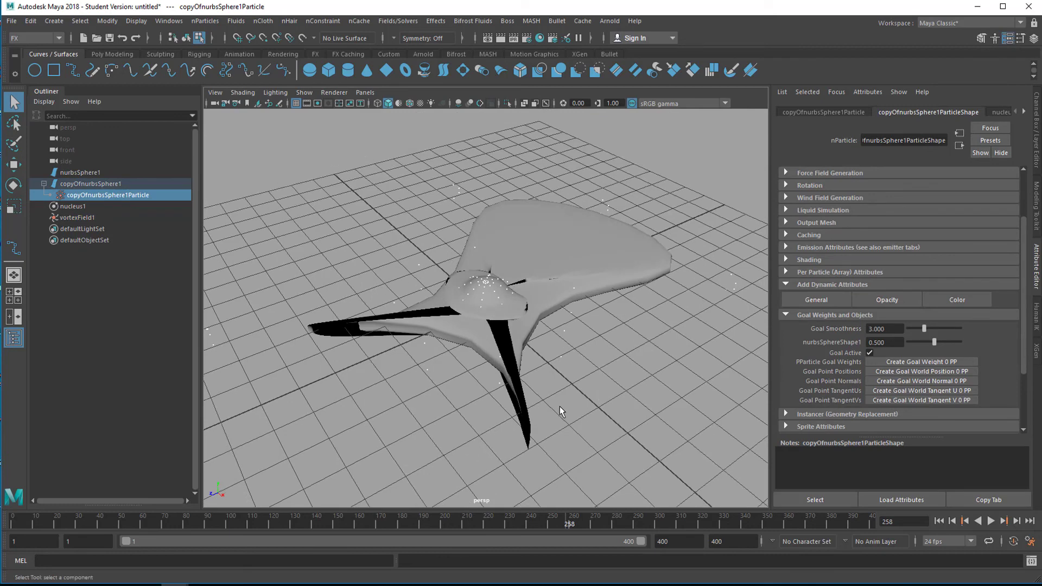
- Import the scene file 32bit Studios Lighting Scenes - Maya Arnold.mb and render the perspective view with Arnold
{"action": "left_click", "coordinate": [11, 22]}
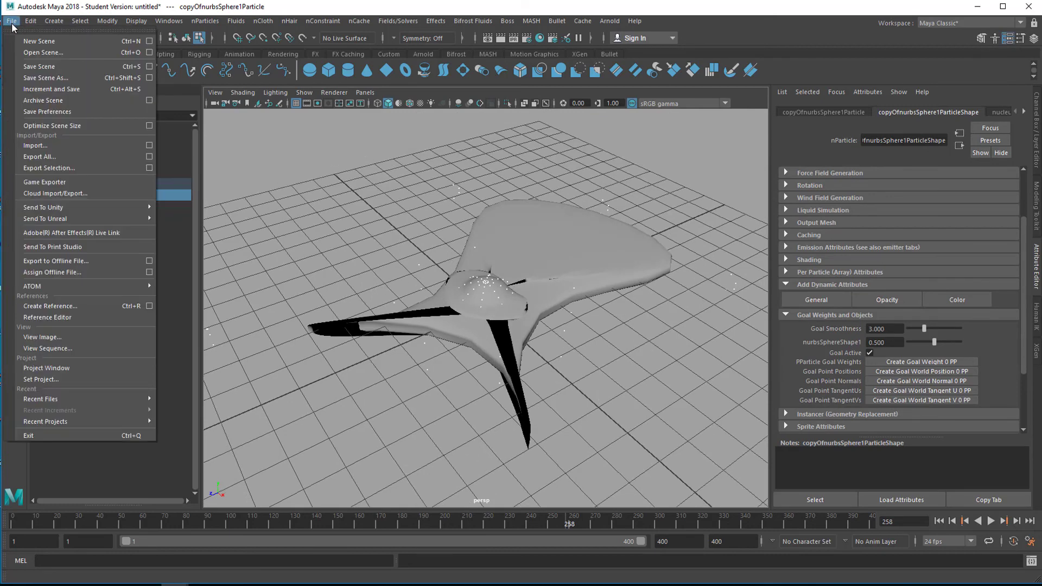
{"action": "left_click", "coordinate": [52, 146]}
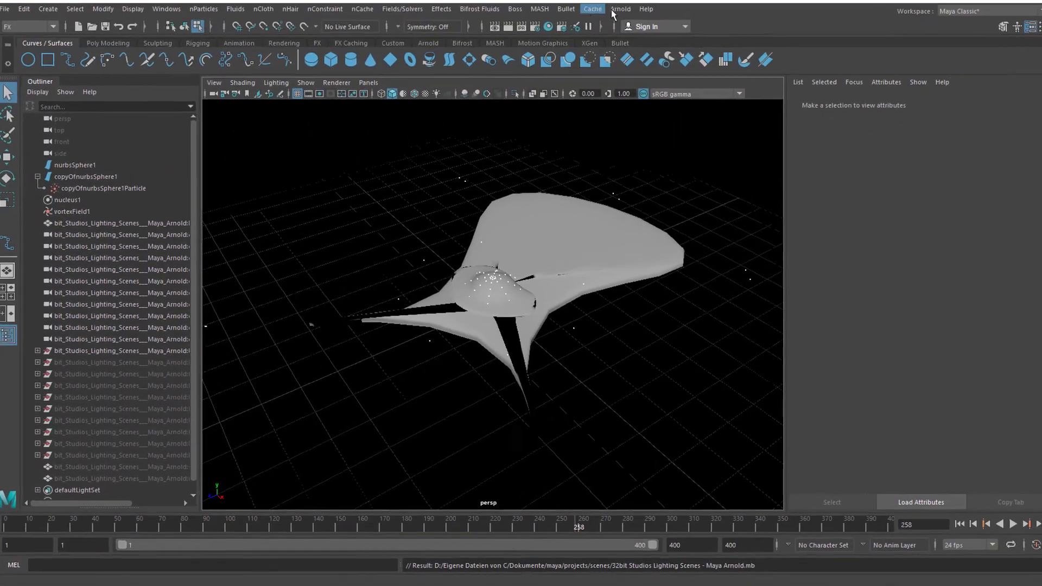
{"action": "left_click", "coordinate": [615, 10]}
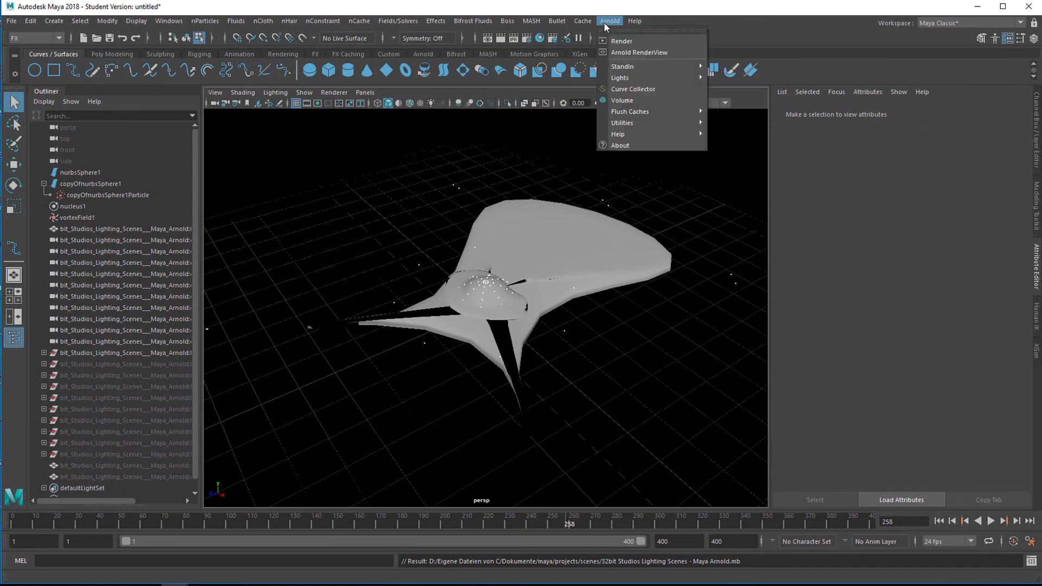
{"action": "left_click", "coordinate": [621, 41]}
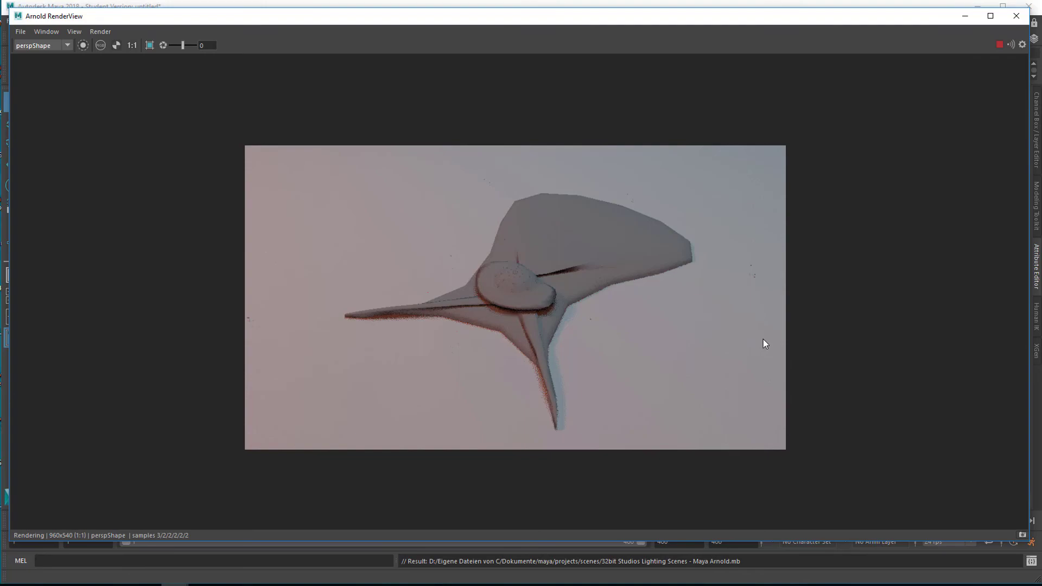
- Assign a new aiStandardSurface material to the deformed sphere copy and blend in the Brushed_Metal preset at 50%
{"action": "right_click_drag", "start_coordinate": [535, 244], "coordinate": [543, 565]}
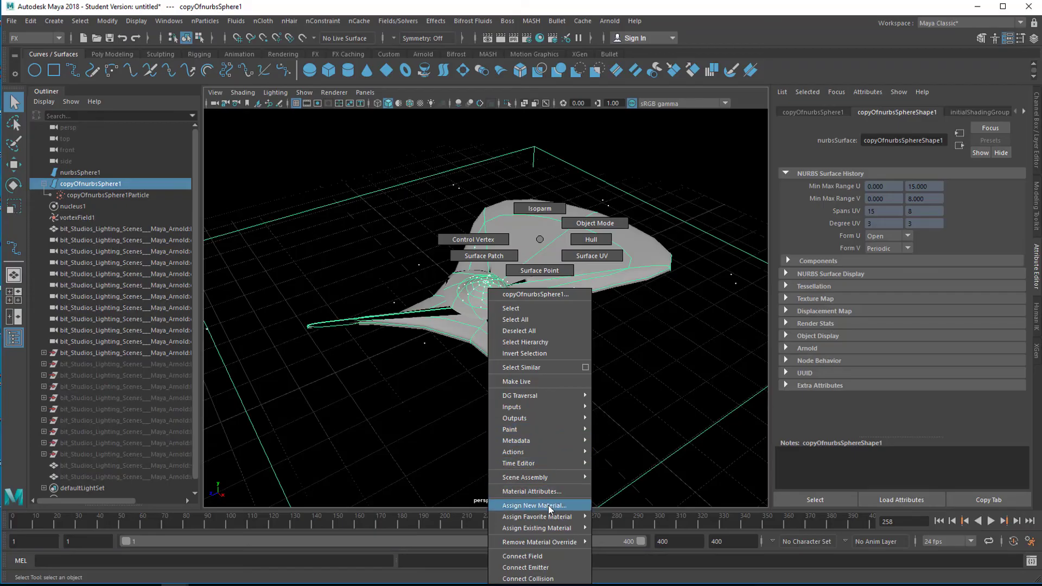
{"action": "left_click", "coordinate": [235, 288]}
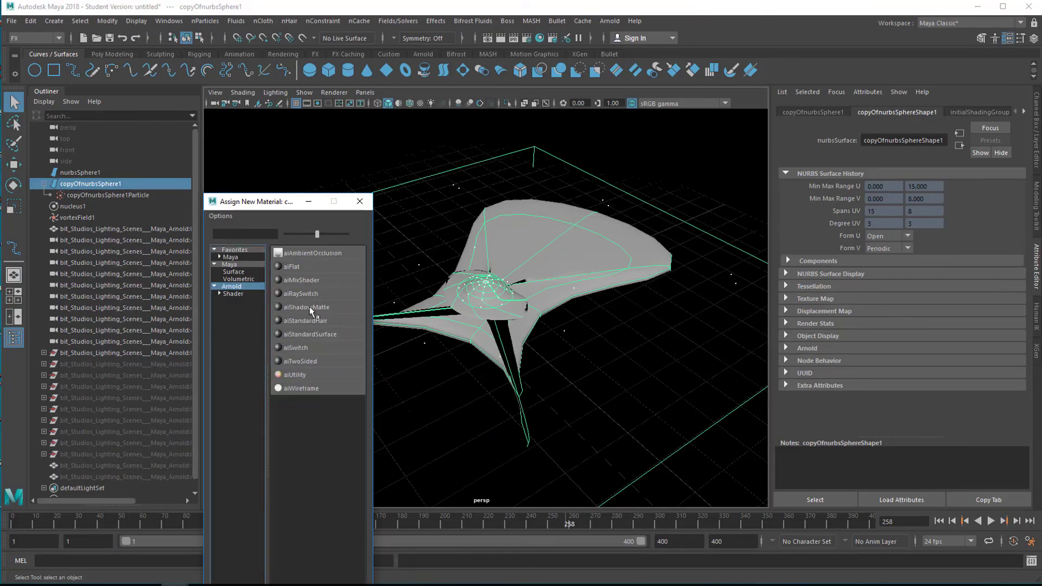
{"action": "left_click", "coordinate": [310, 335]}
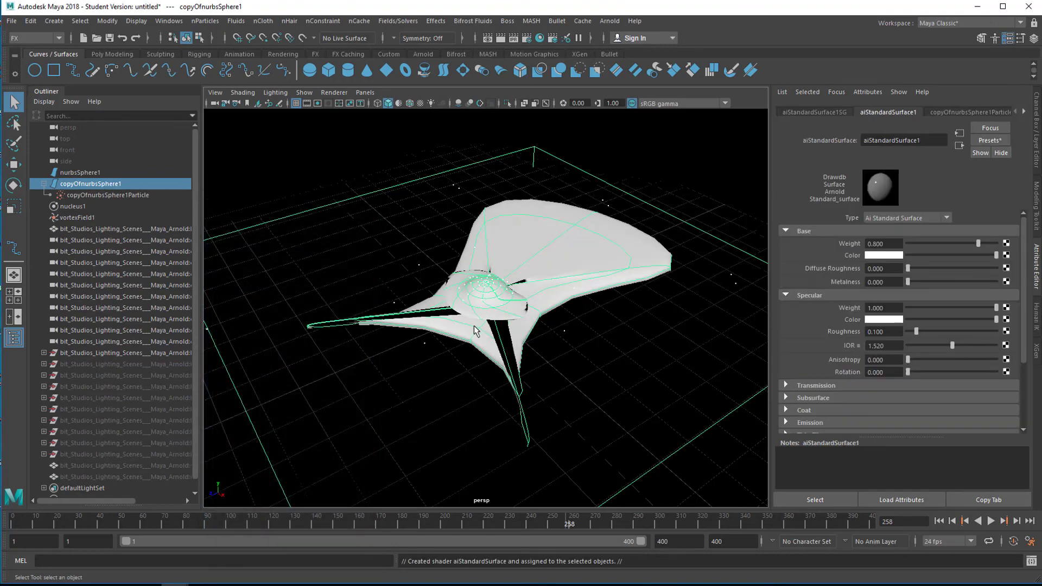
{"action": "left_click", "coordinate": [986, 142]}
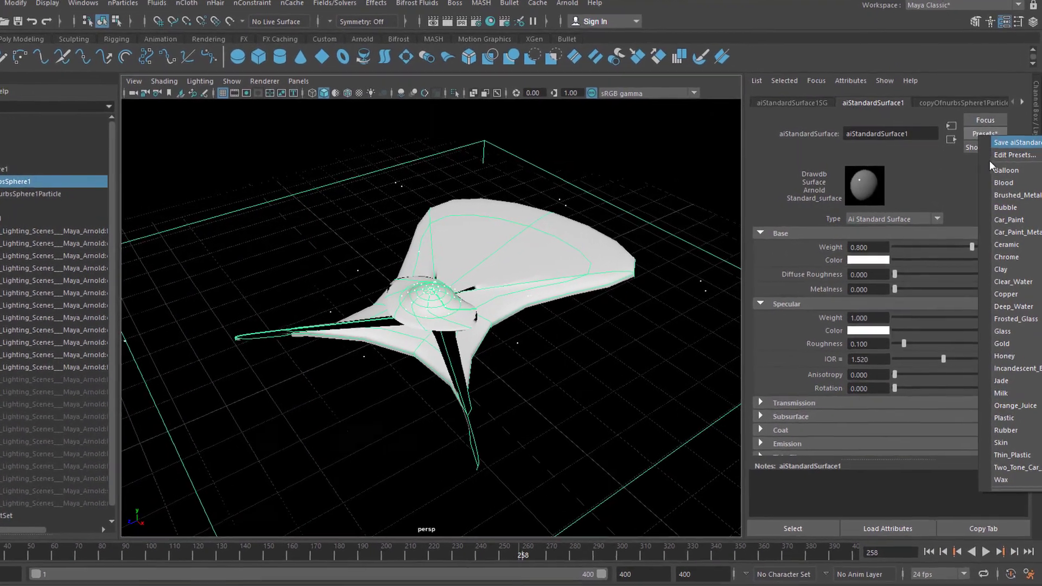
{"action": "mouse_move", "coordinate": [1008, 222]}
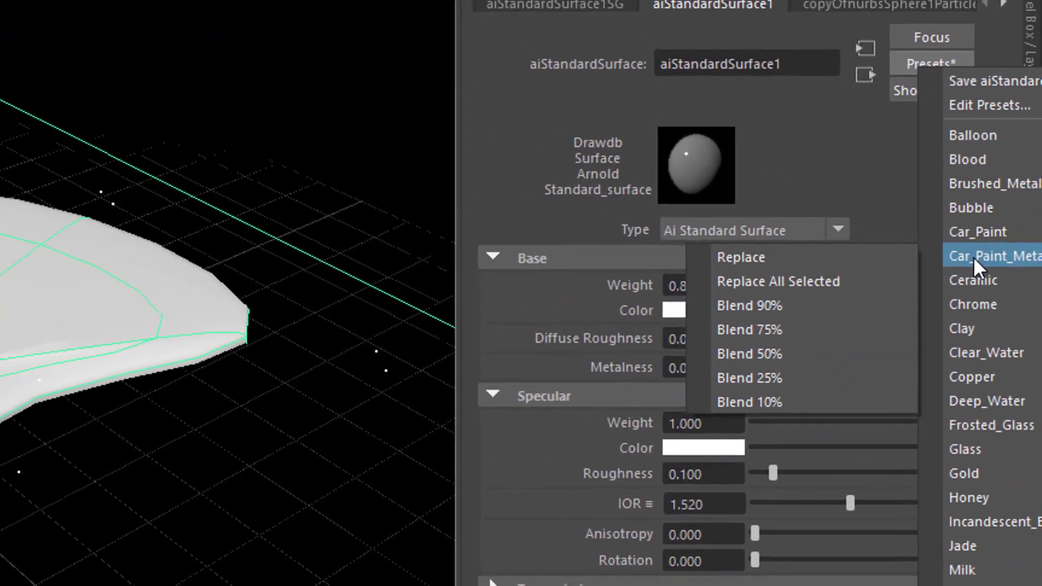
{"action": "mouse_move", "coordinate": [977, 184]}
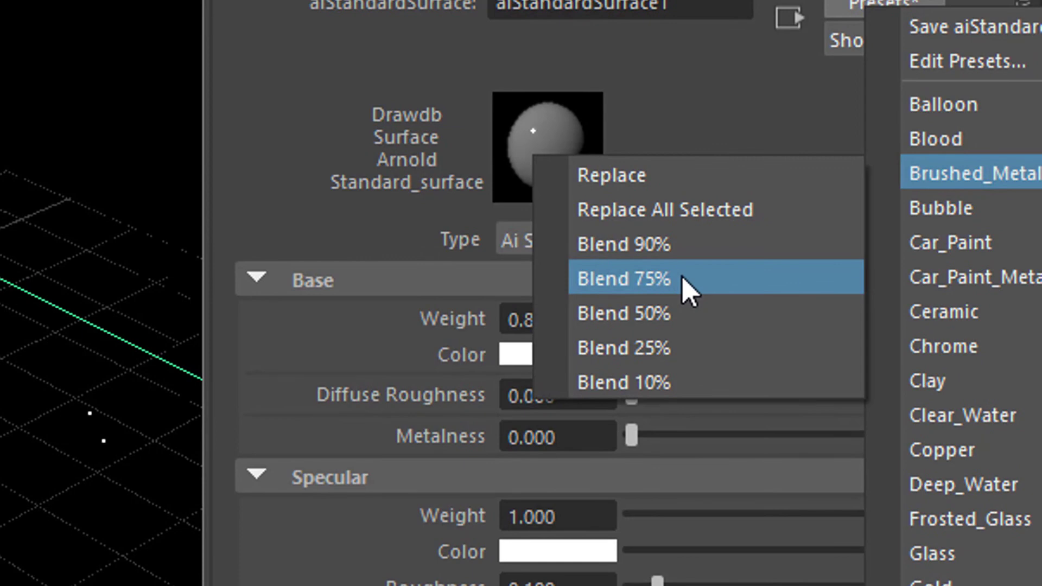
{"action": "left_click", "coordinate": [679, 311]}
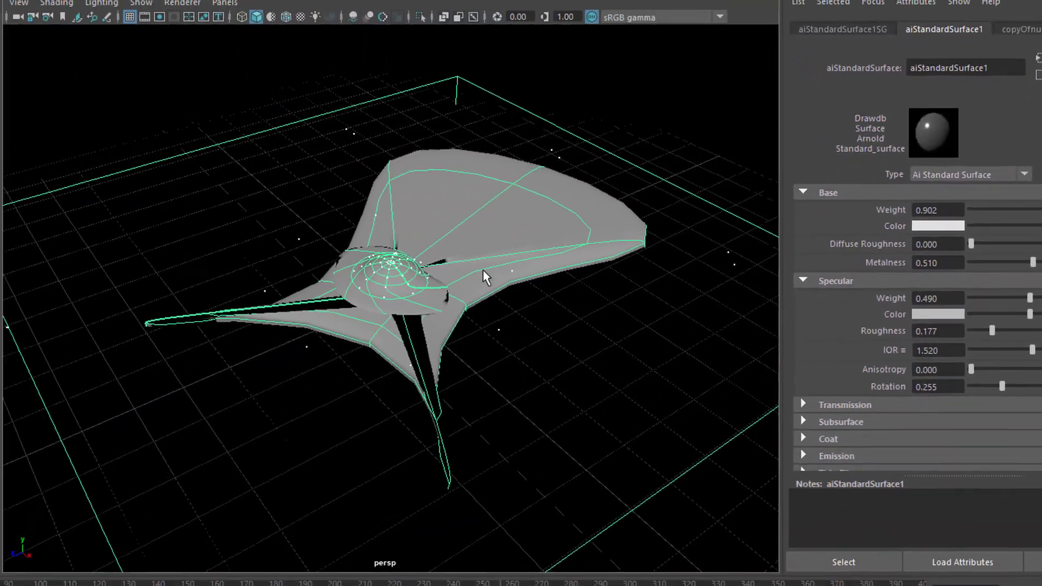
- Select the deformed surface and examine its central dome in a close, low-angle perspective view
{"action": "left_click", "coordinate": [483, 270]}
{"action": "left_click_drag", "start_coordinate": [475, 306], "coordinate": [626, 261], "text": "alt"}
{"action": "scroll", "coordinate": [655, 309], "scroll_direction": "up", "scroll_amount": 10}
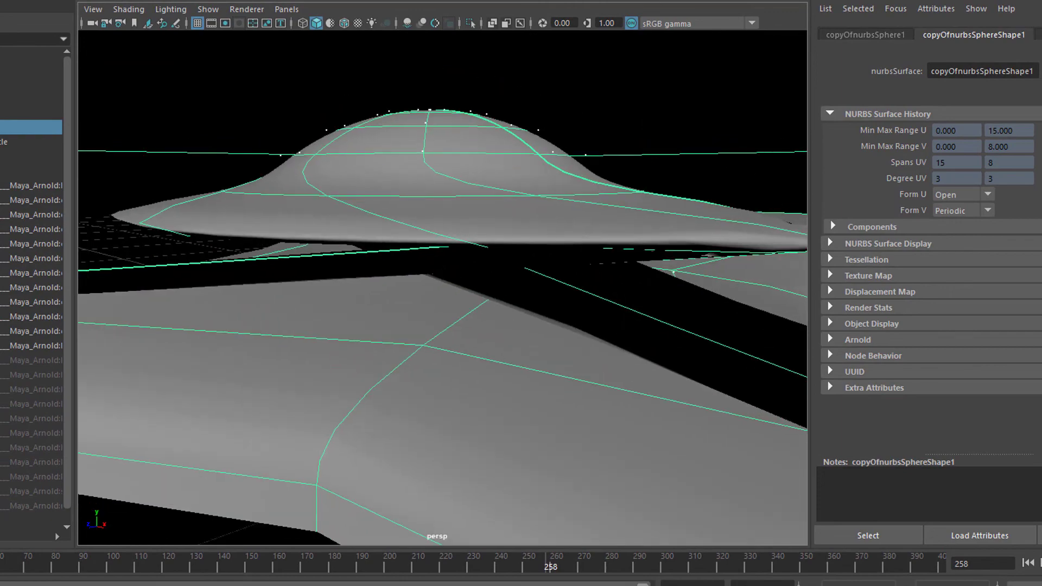
- Look through the imported cam_sideDramatic camera and scale up the deformed sphere copy to fill more of the frame
{"action": "left_click", "coordinate": [722, 20]}
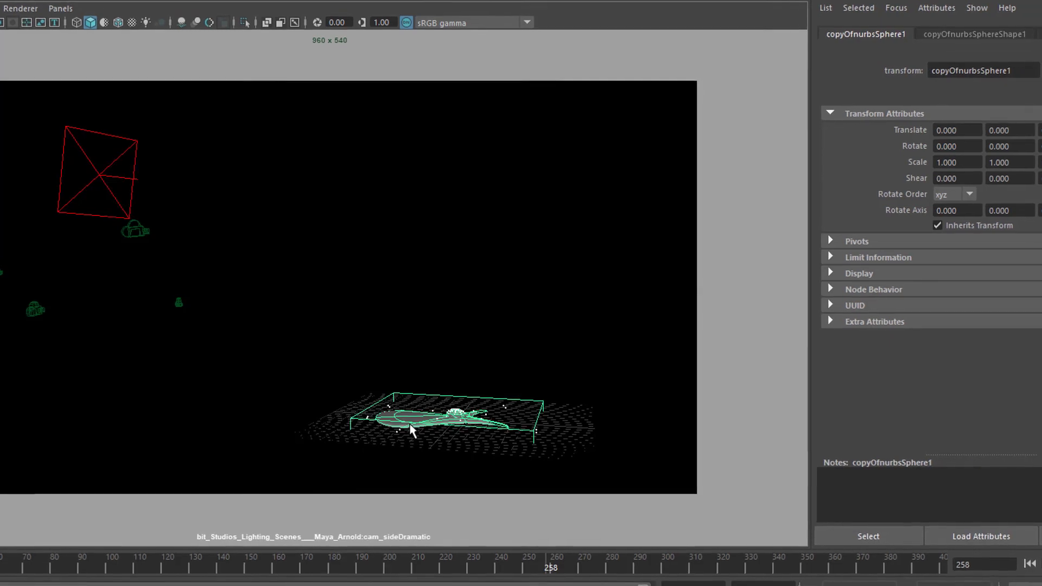
{"action": "middle_click_drag", "start_coordinate": [481, 436], "coordinate": [698, 448]}
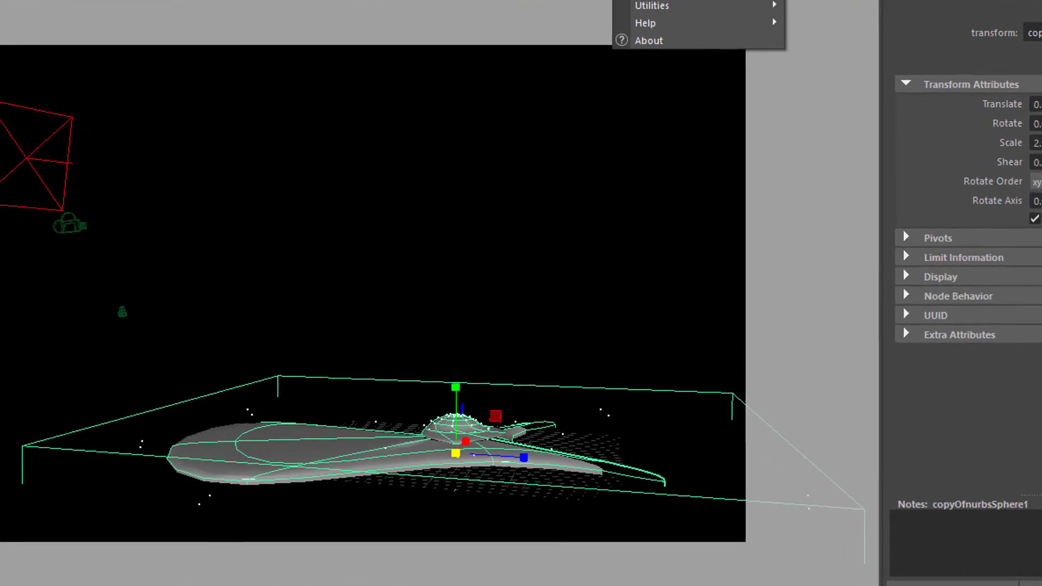